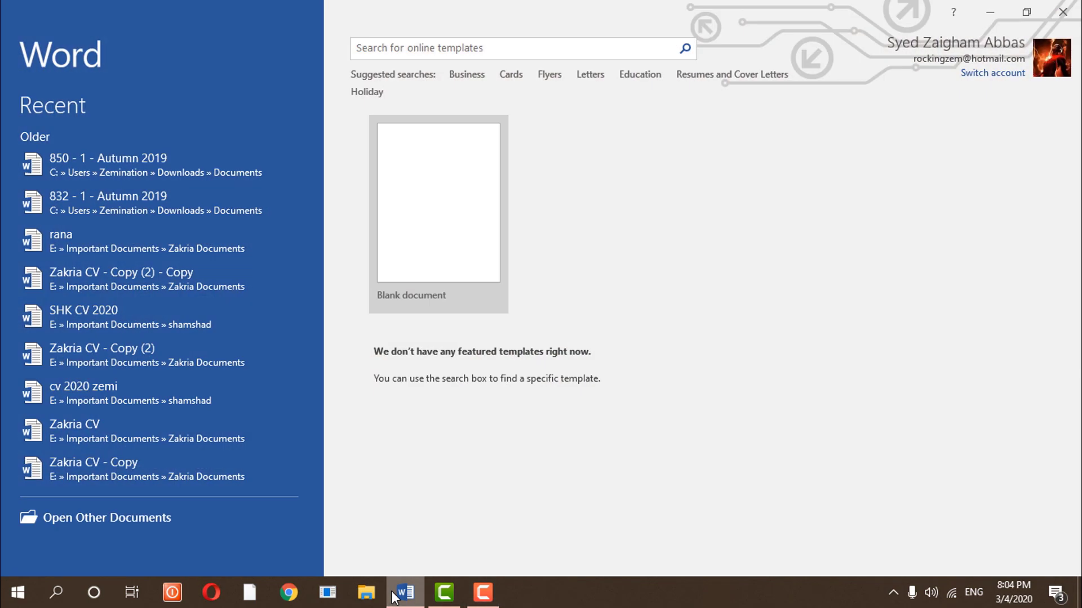
# Step: Create a new blank Word document from the start screen
pyautogui.click(431, 244)
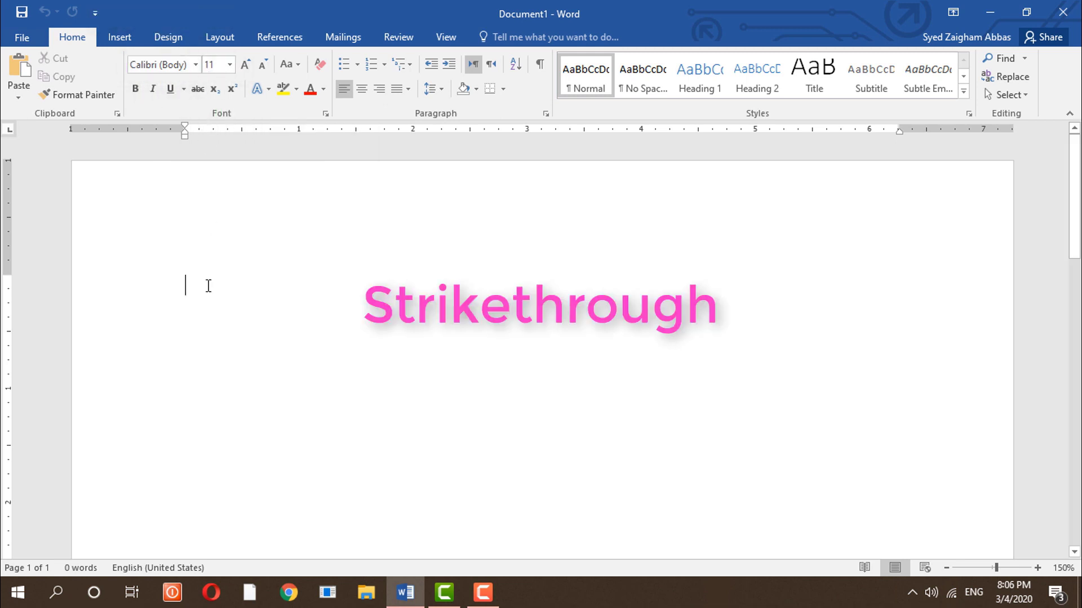
# Step: Type 'Zemination' and set its font size to 72
pyautogui.write('Z')
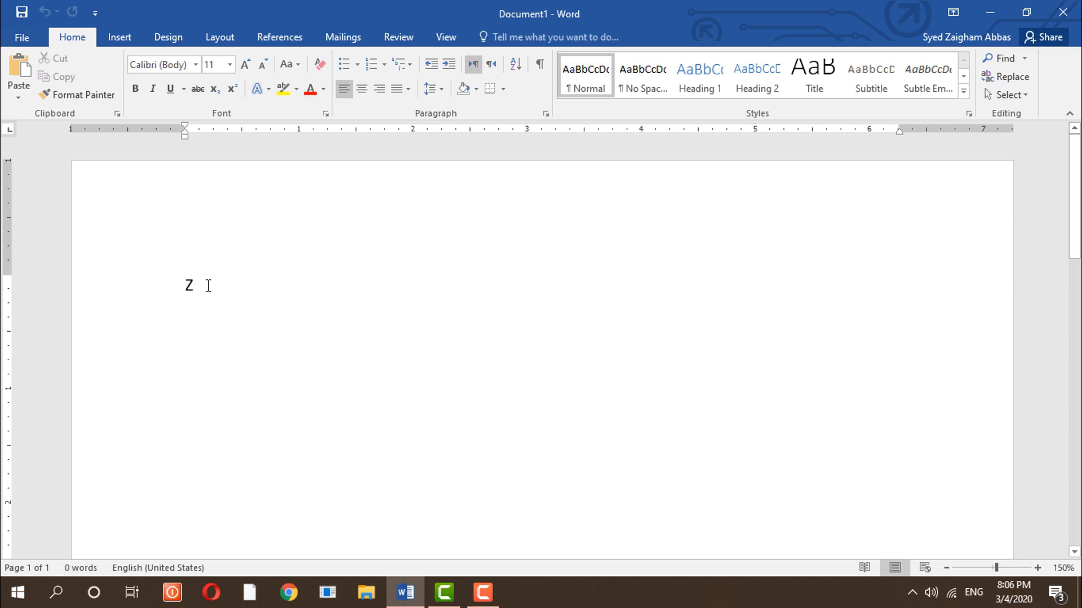
pyautogui.write('emination')
pyautogui.doubleClick(209, 286)
pyautogui.click(229, 64)
pyautogui.click(210, 309)
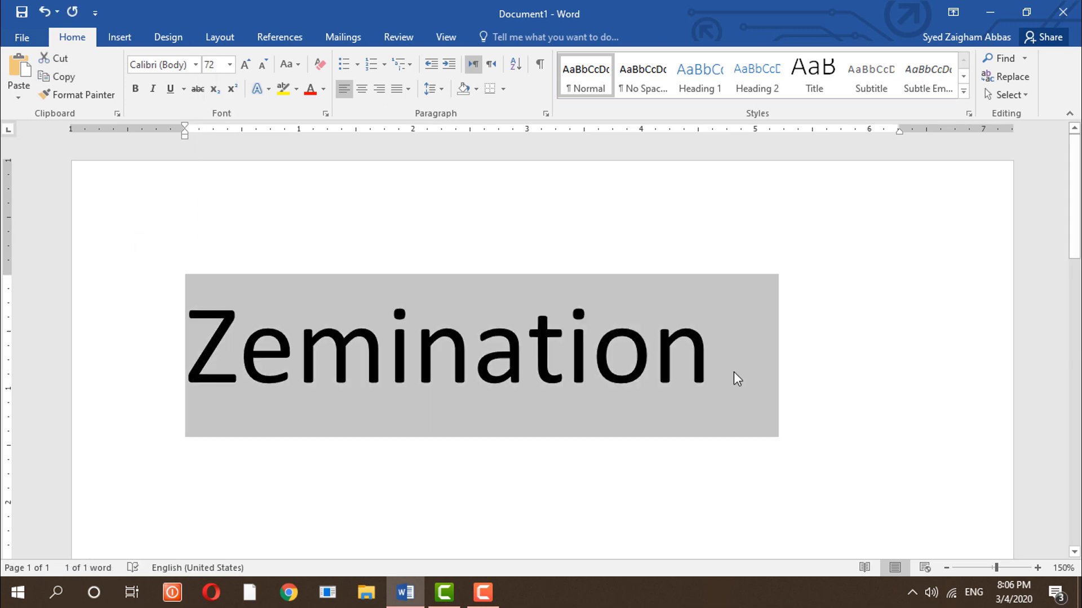
# Step: Apply strikethrough to the word Zemination
pyautogui.click(727, 369)
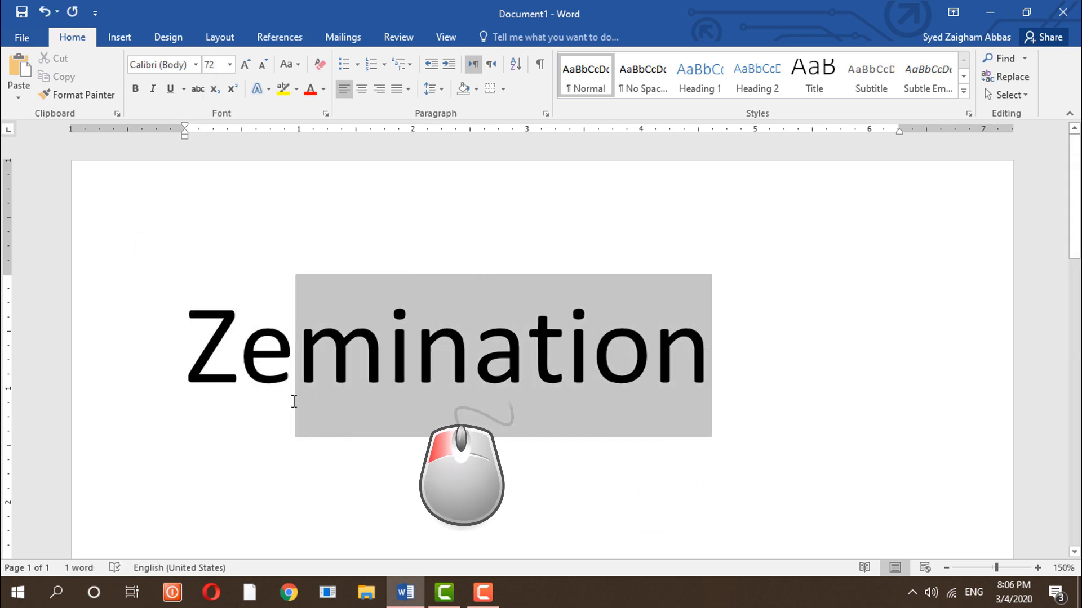
pyautogui.moveTo(553, 363); pyautogui.dragTo(198, 393)
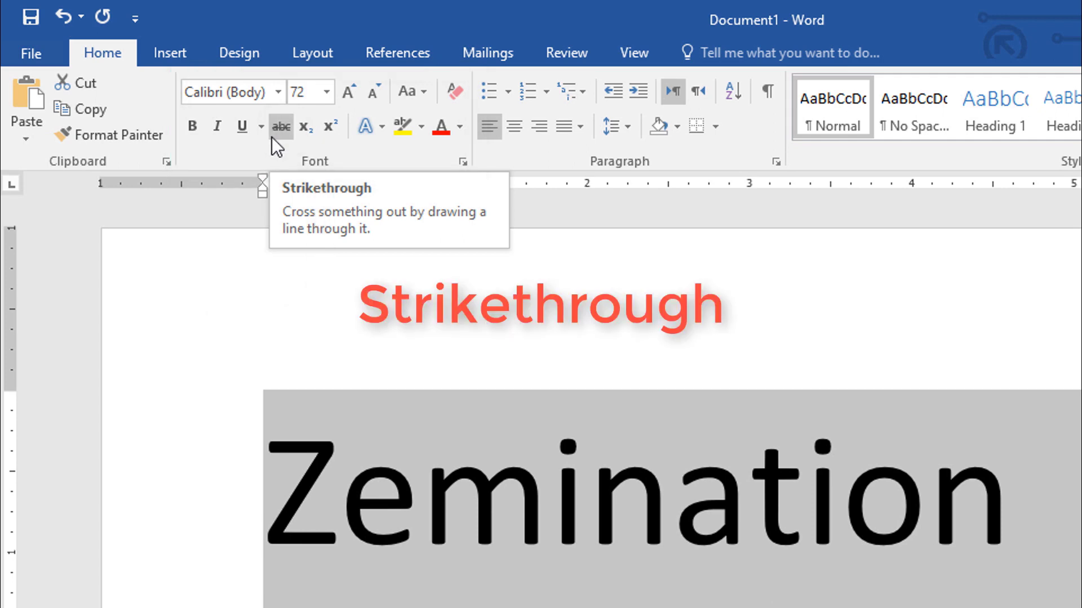
pyautogui.click(271, 137)
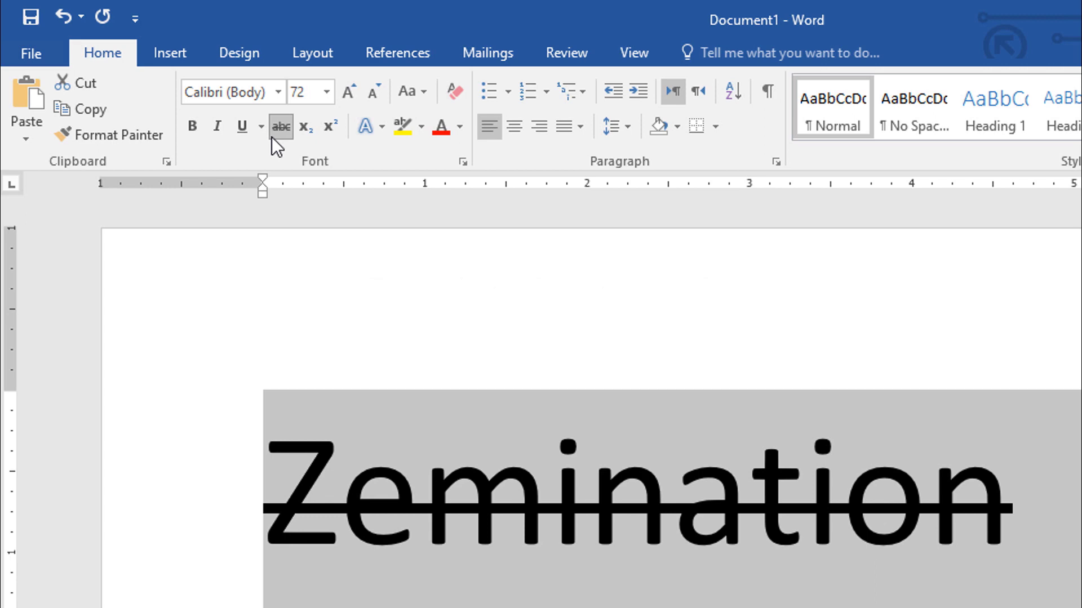
# Step: Replace the word with 23, then toggle subscript on the 3, ending at normal size
pyautogui.press('Delete')
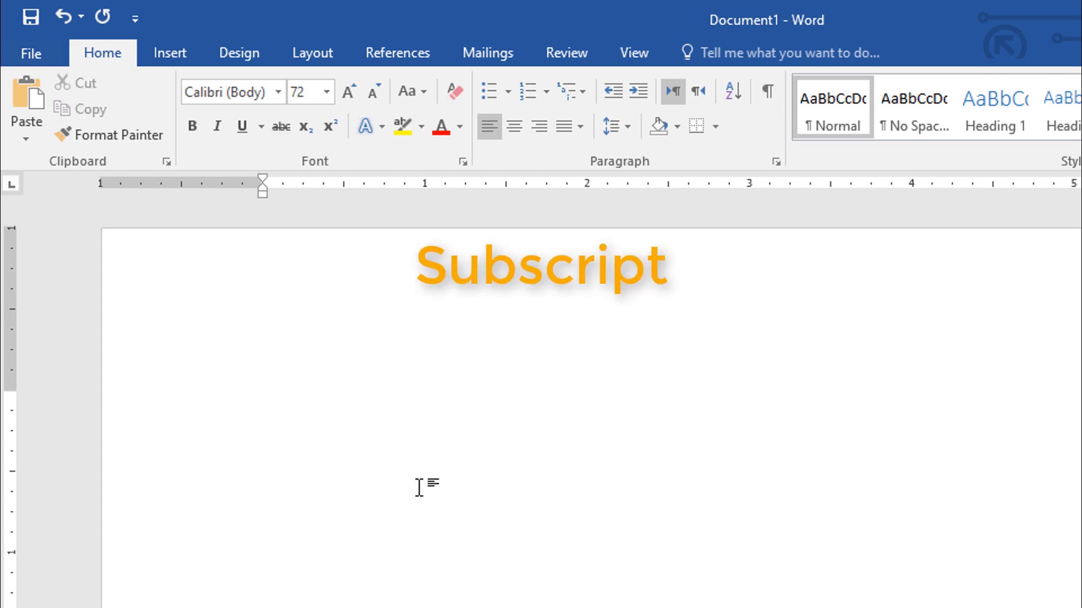
pyautogui.write('23')
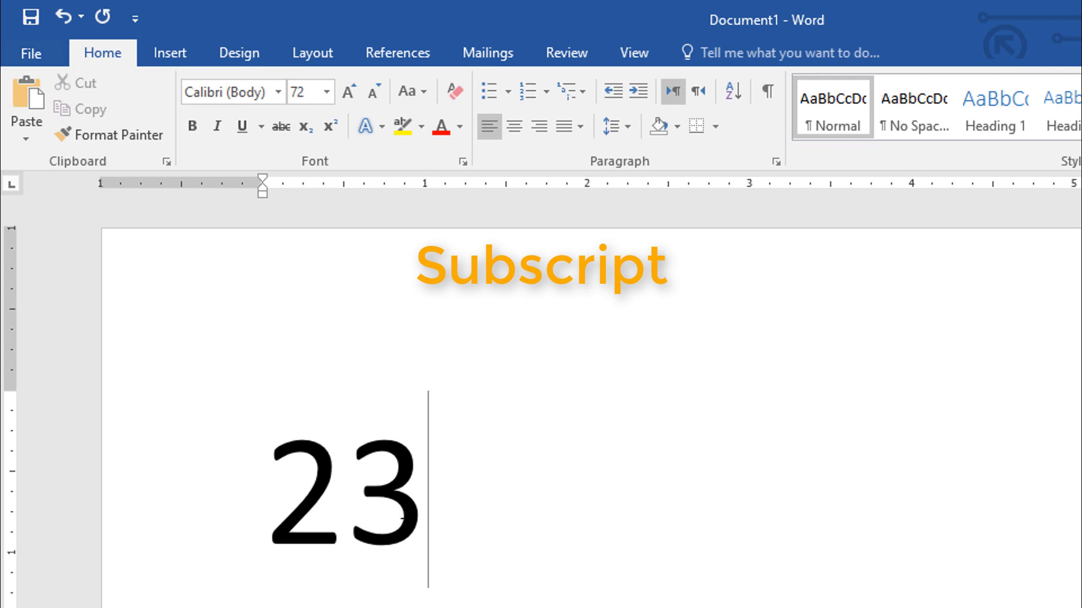
pyautogui.moveTo(389, 547); pyautogui.dragTo(370, 546)
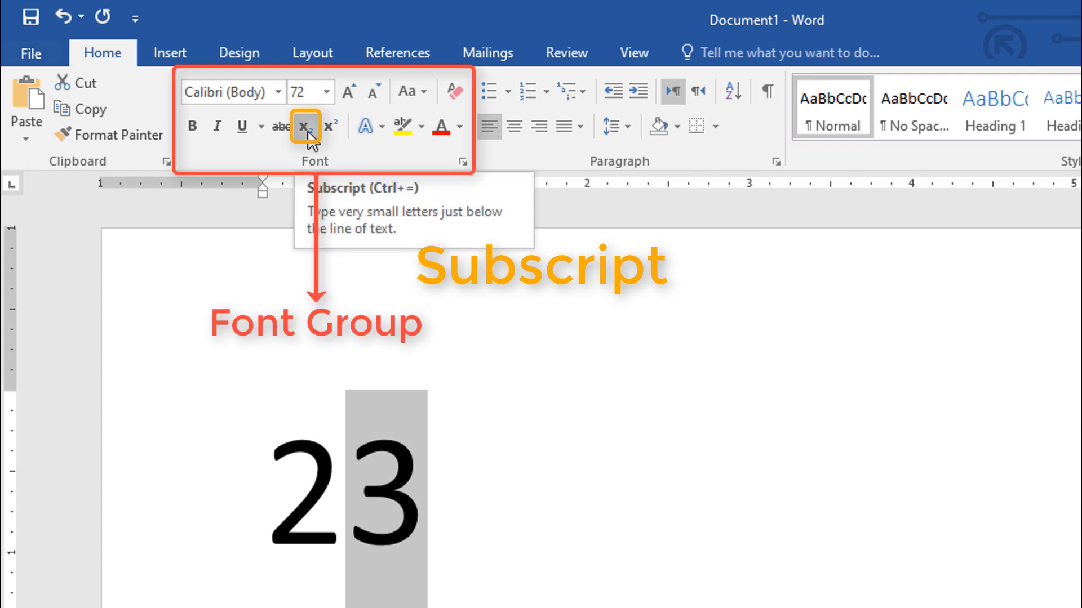
pyautogui.click(308, 135)
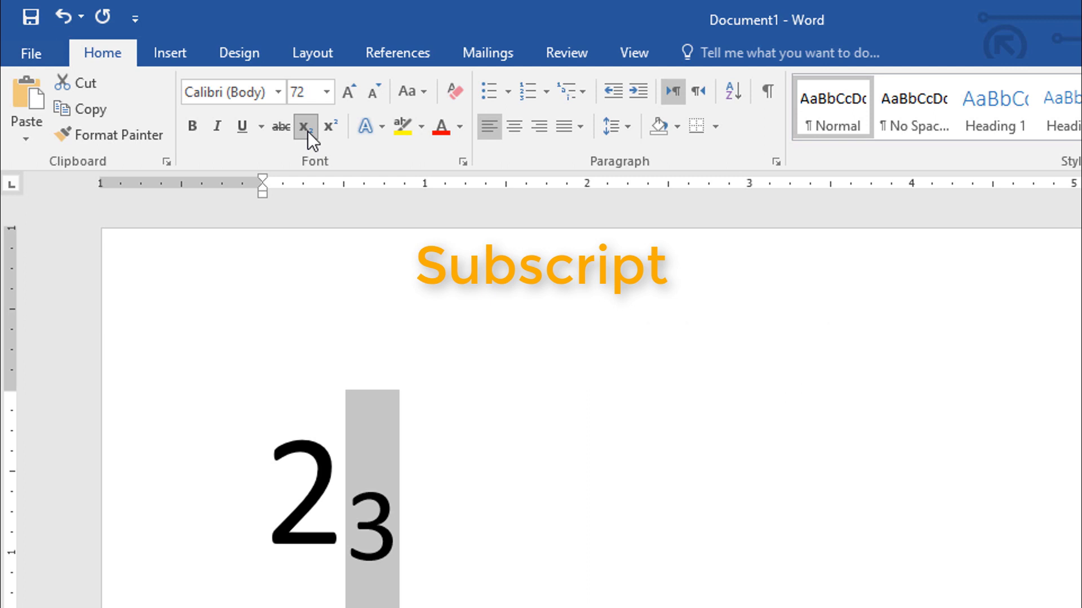
pyautogui.click(308, 130)
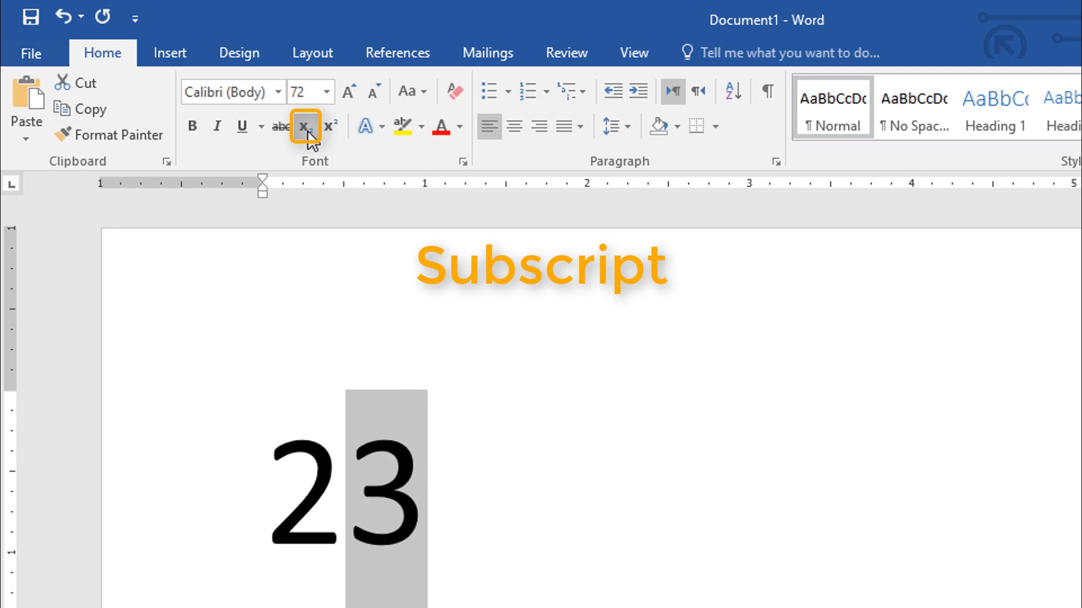
pyautogui.click(308, 131)
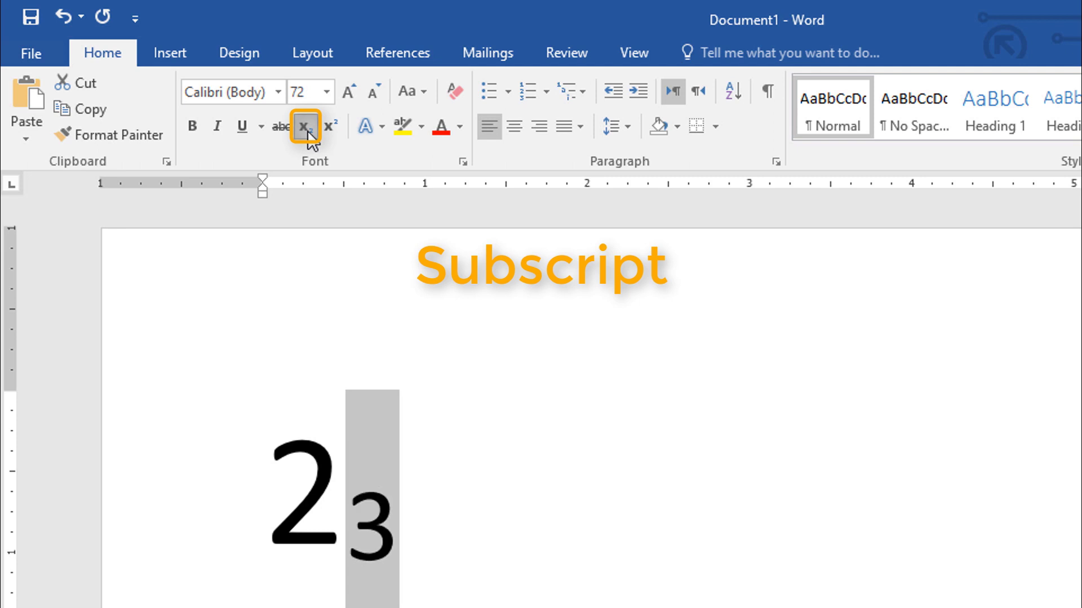
pyautogui.click(308, 131)
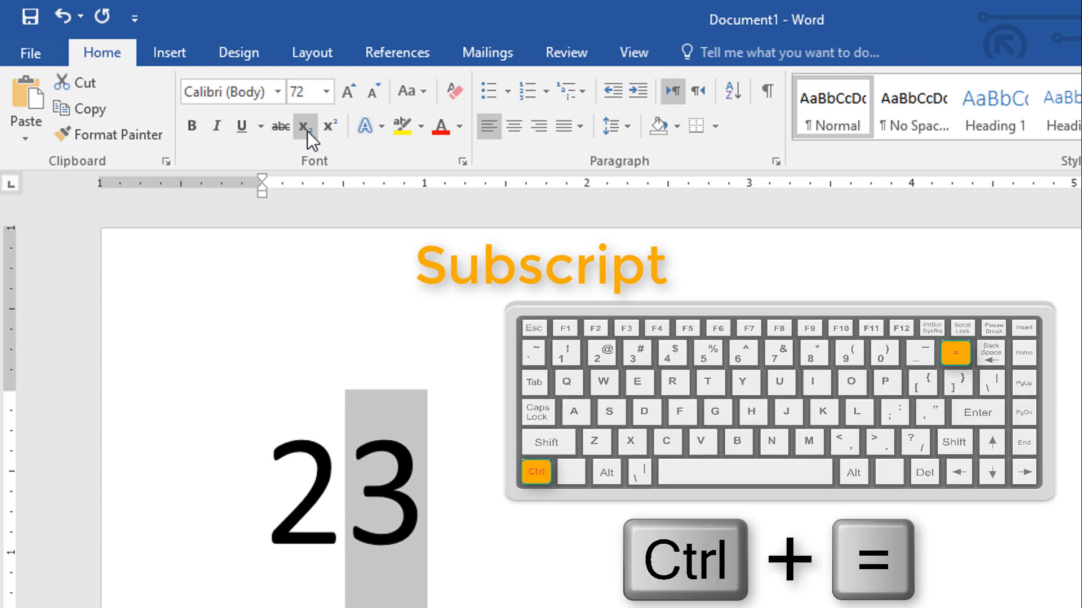
pyautogui.hotkey('ctrl', '=')
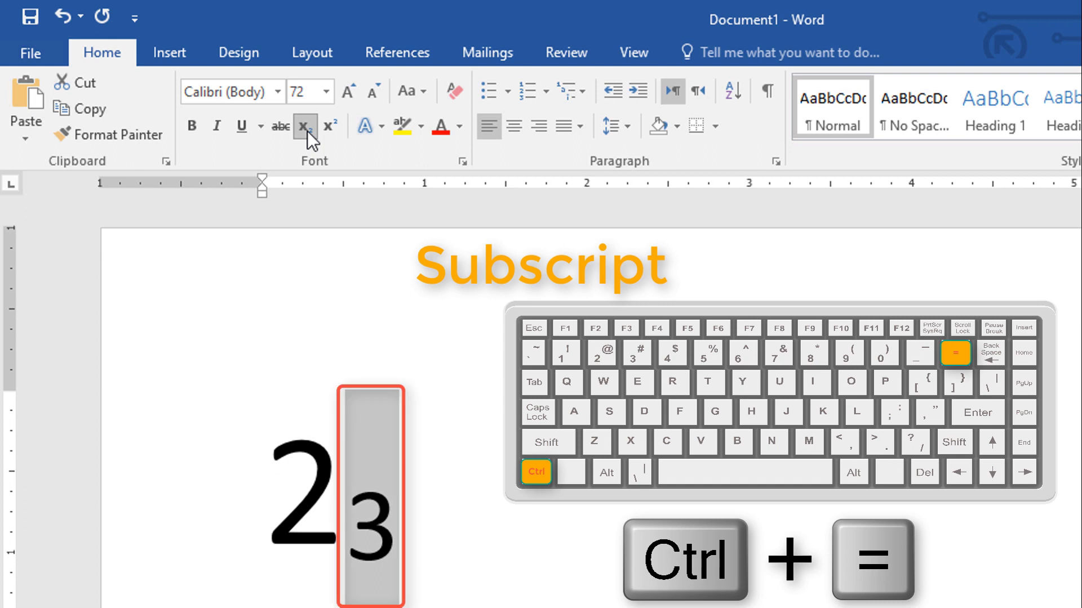
pyautogui.hotkey('ctrl', '=')
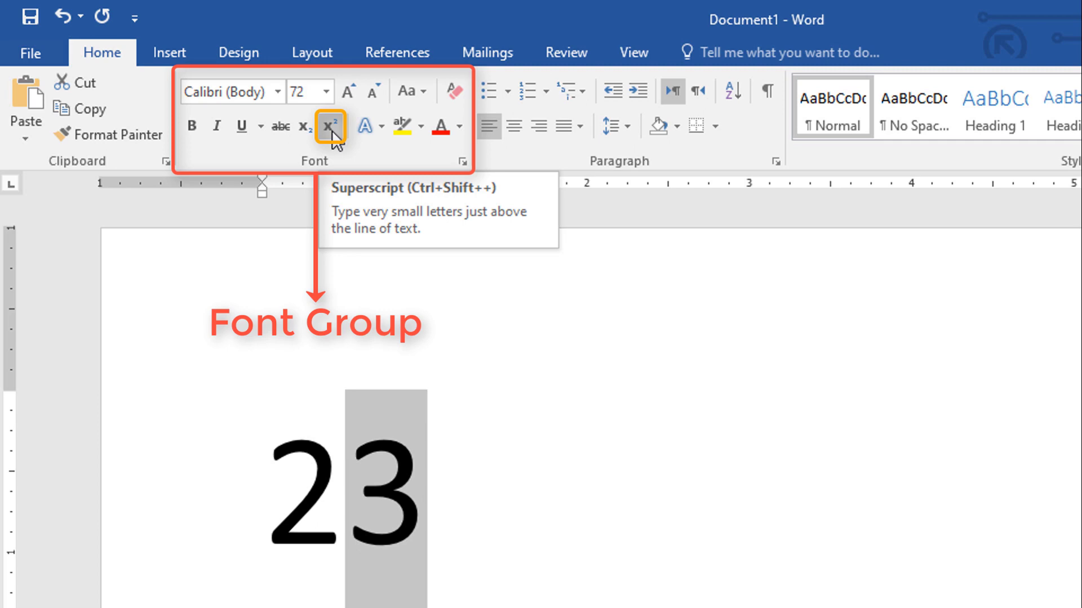
pyautogui.click(429, 504)
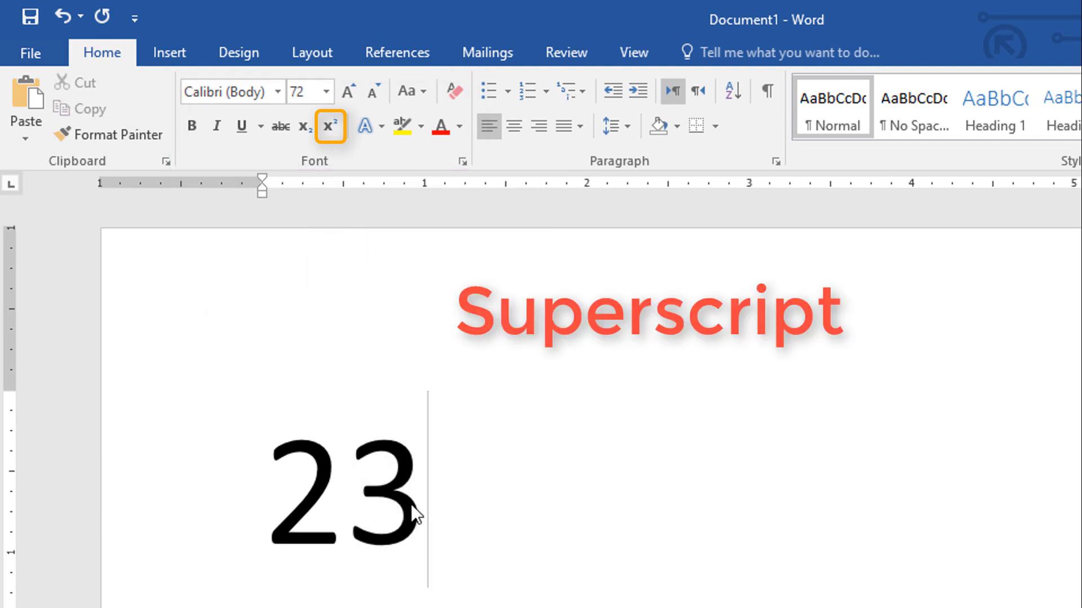
pyautogui.moveTo(427, 504); pyautogui.dragTo(379, 511)
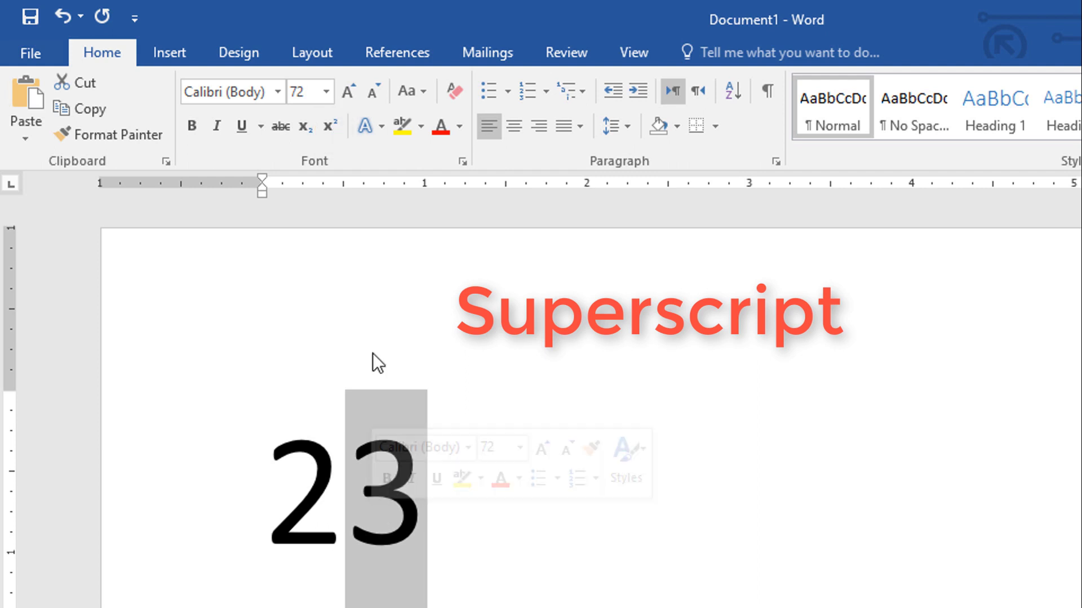
pyautogui.click(331, 135)
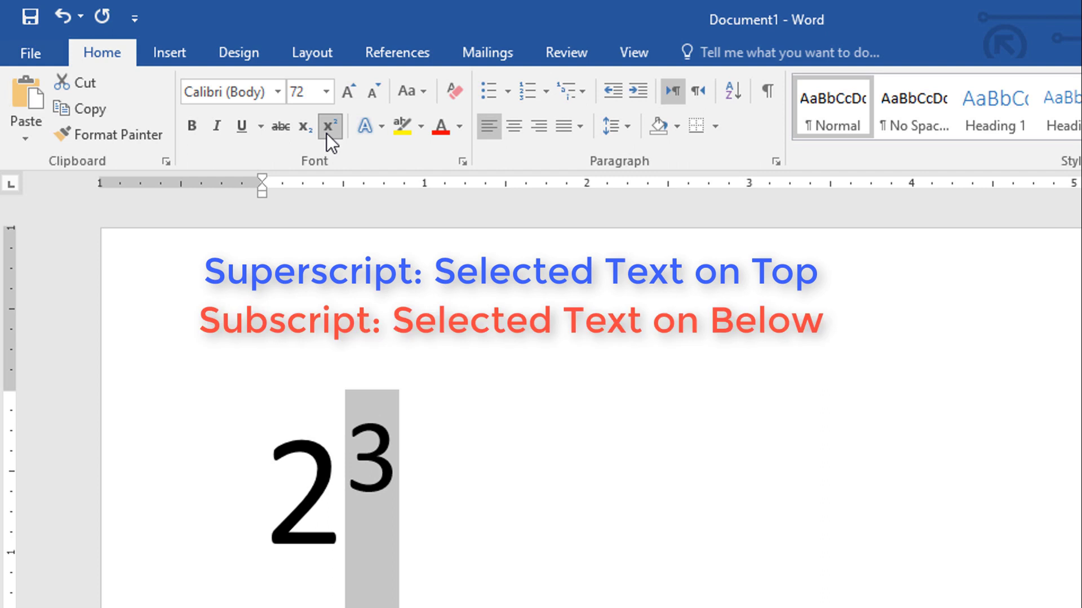
pyautogui.click(327, 134)
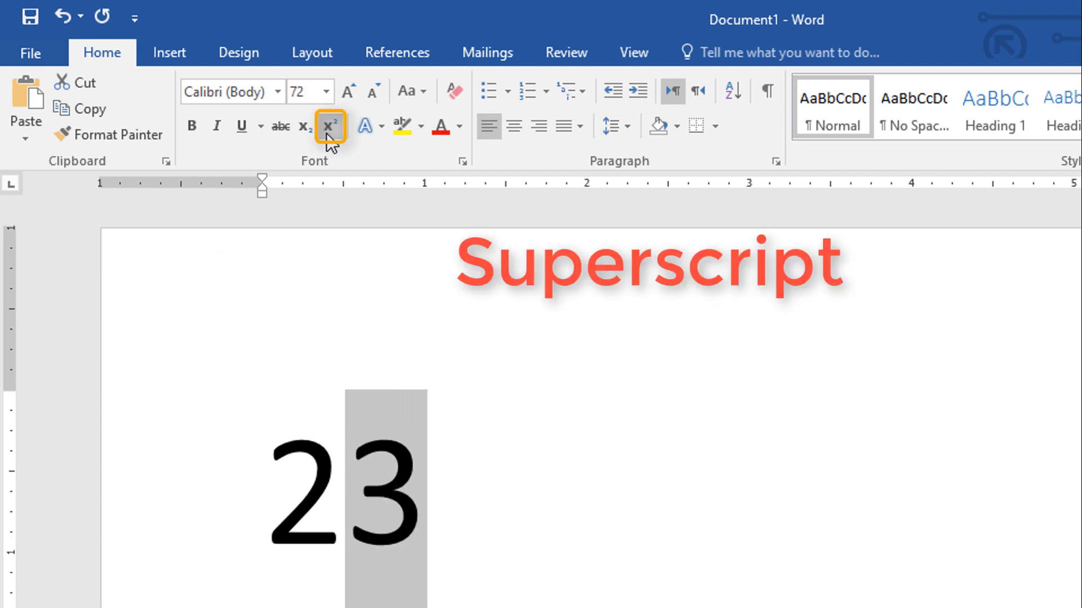
pyautogui.click(329, 145)
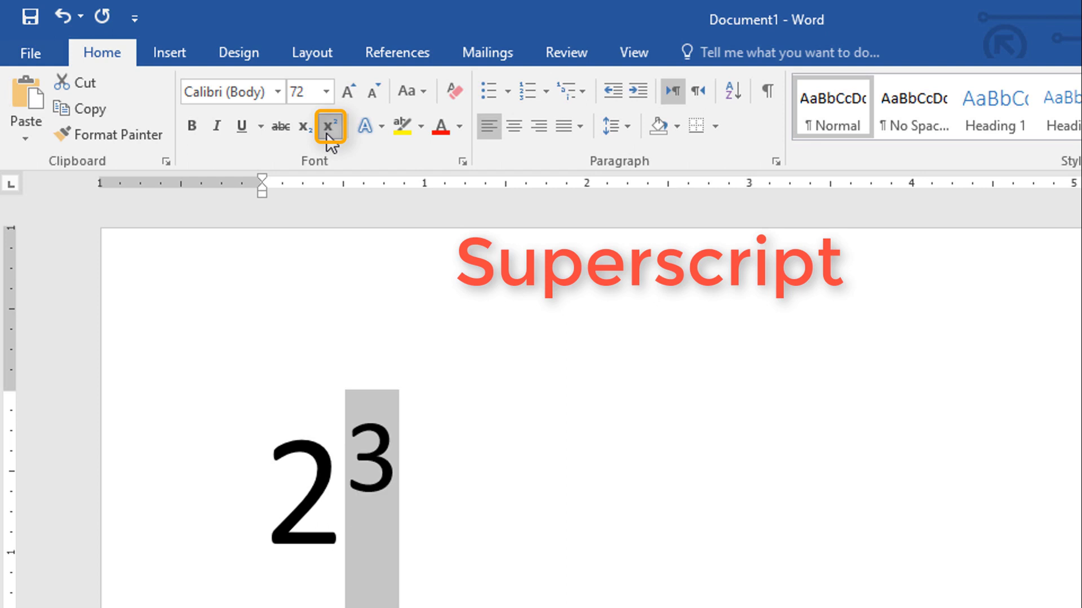
pyautogui.click(328, 135)
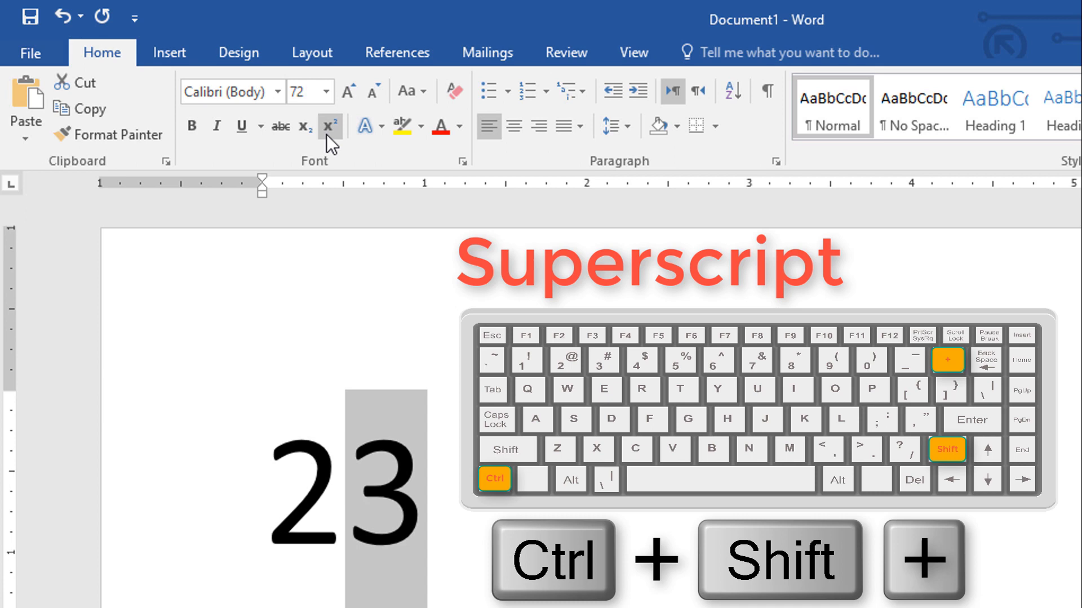
pyautogui.hotkey('ctrl', 'shift', '+')
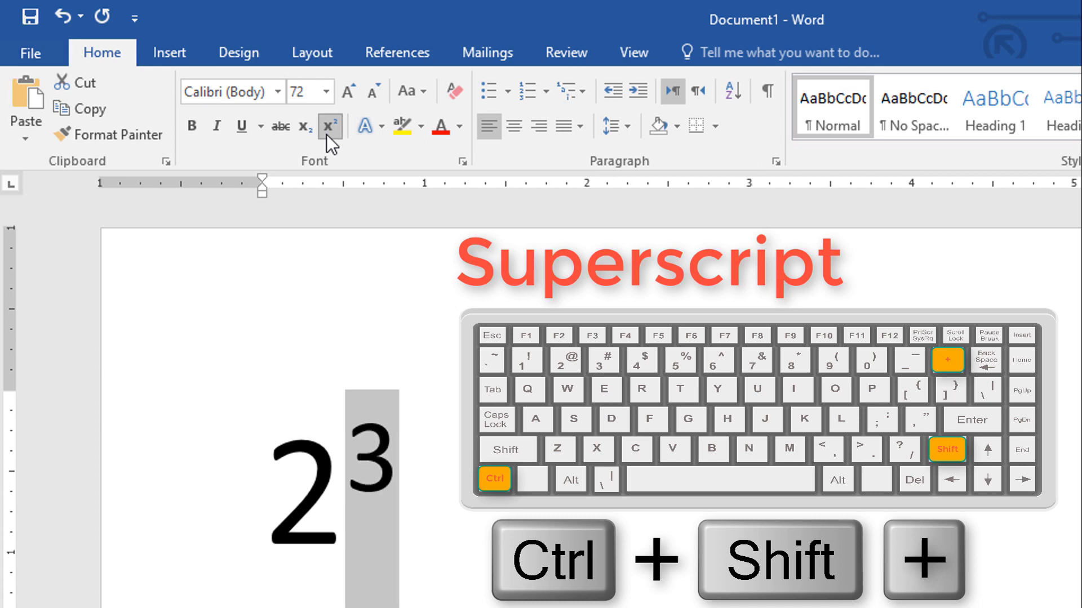
pyautogui.hotkey('ctrl', 'shift', '+')
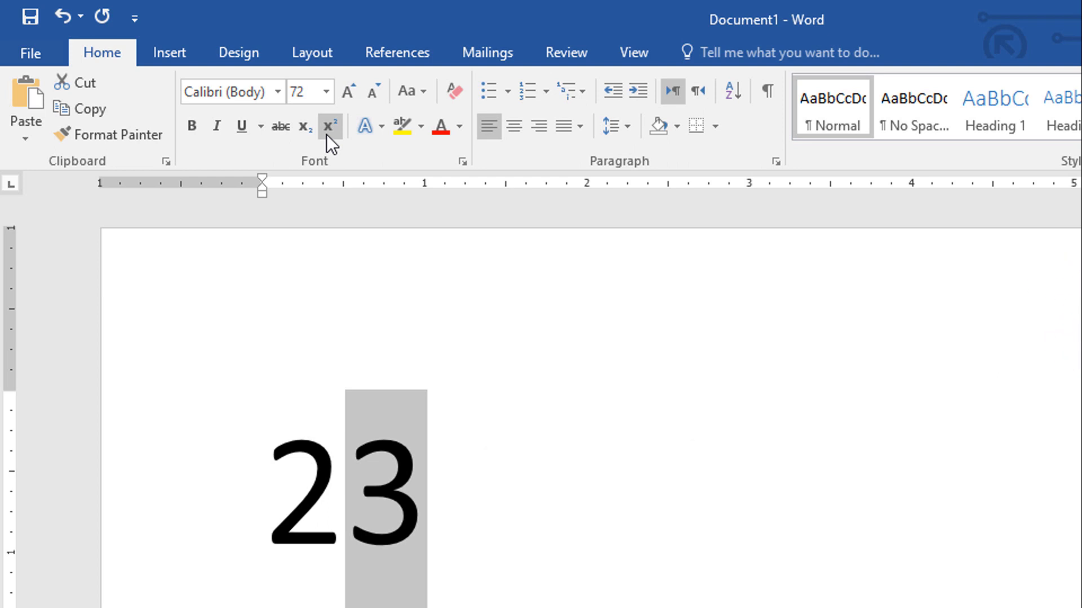
# Step: Select the line holding 23 and overwrite it with 'Zemination'
pyautogui.moveTo(526, 512); pyautogui.dragTo(504, 526)
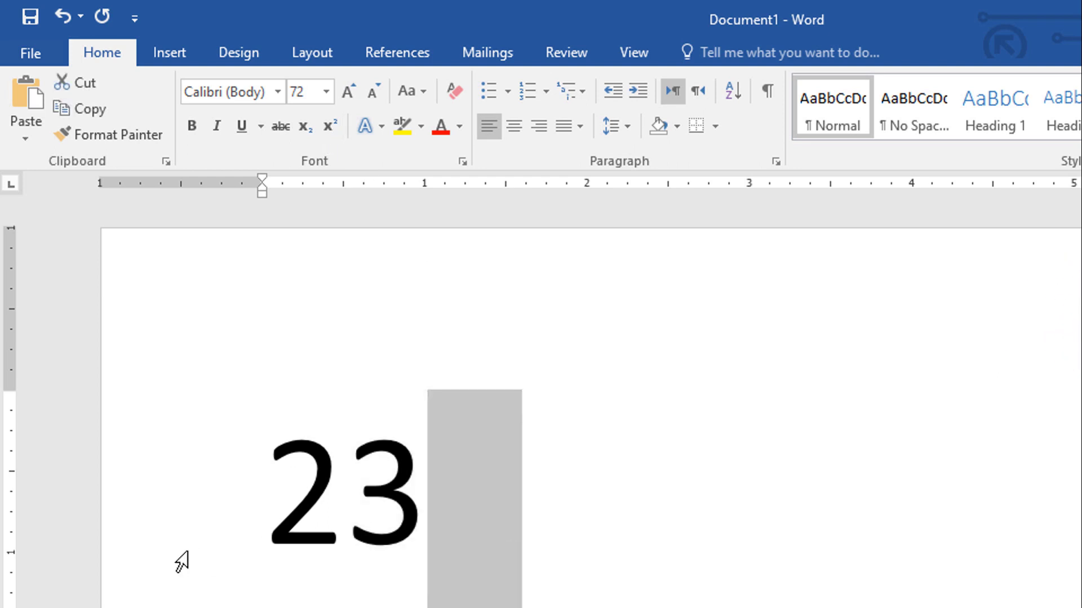
pyautogui.tripleClick(298, 553)
pyautogui.write('Zemination')
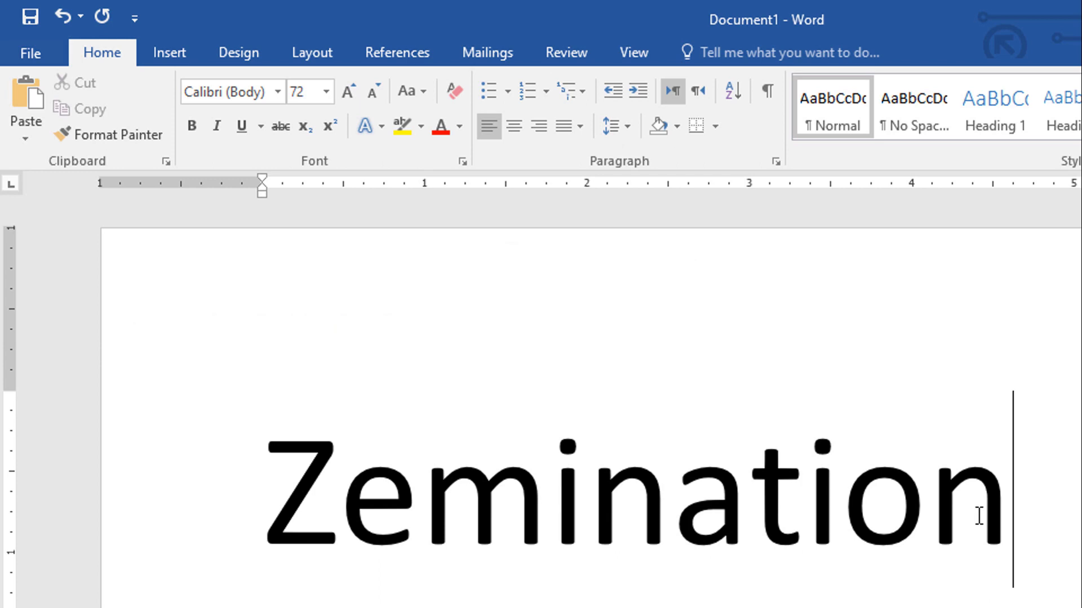
# Step: Change Zemination to all lowercase, then to all uppercase ZEMINATION
pyautogui.moveTo(1043, 515); pyautogui.dragTo(276, 572)
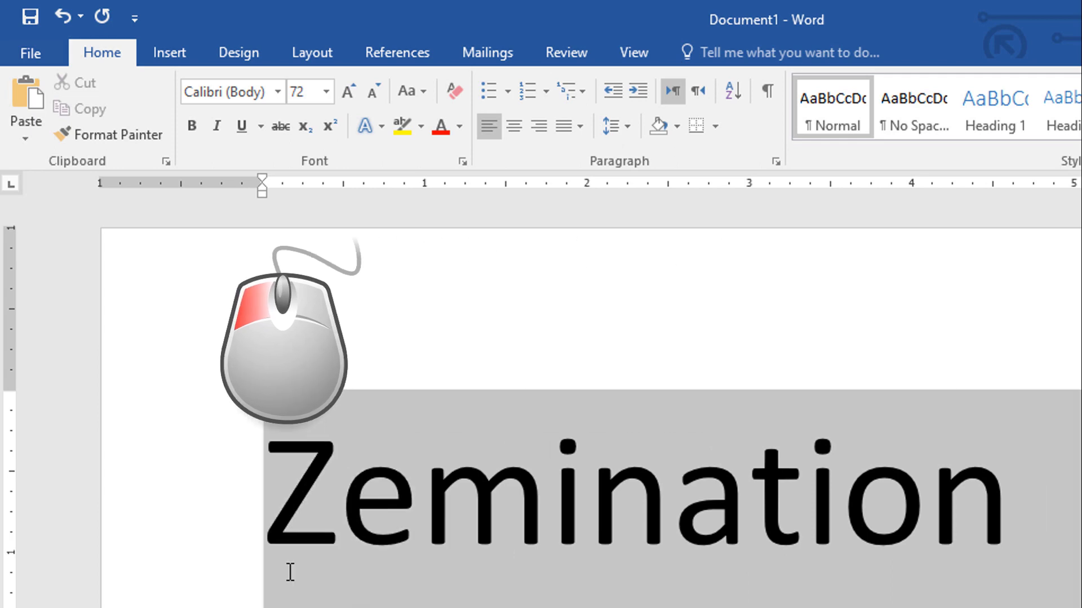
pyautogui.click(425, 100)
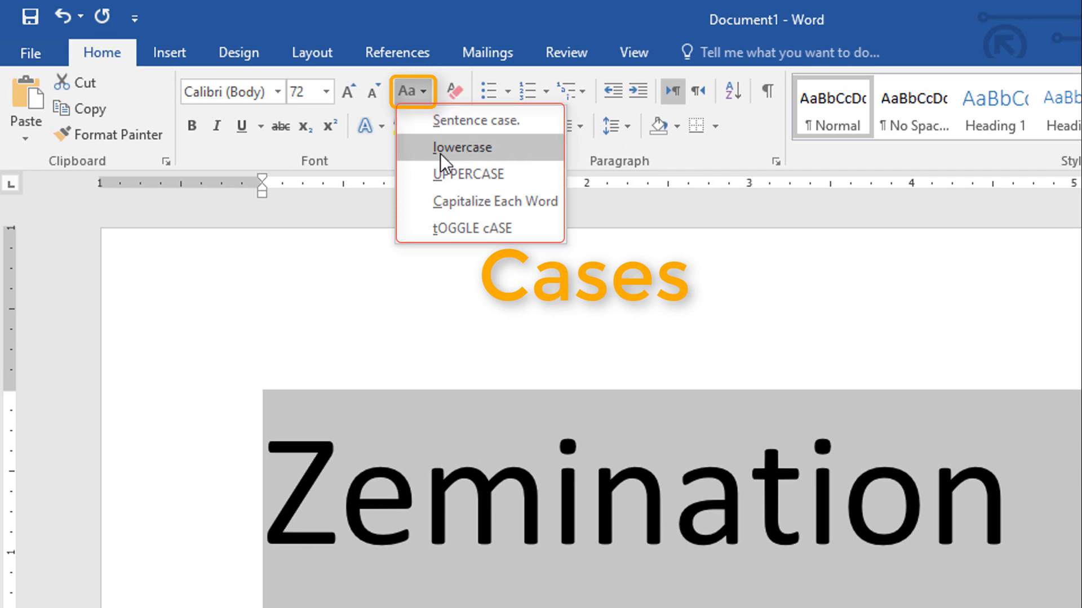
pyautogui.click(510, 165)
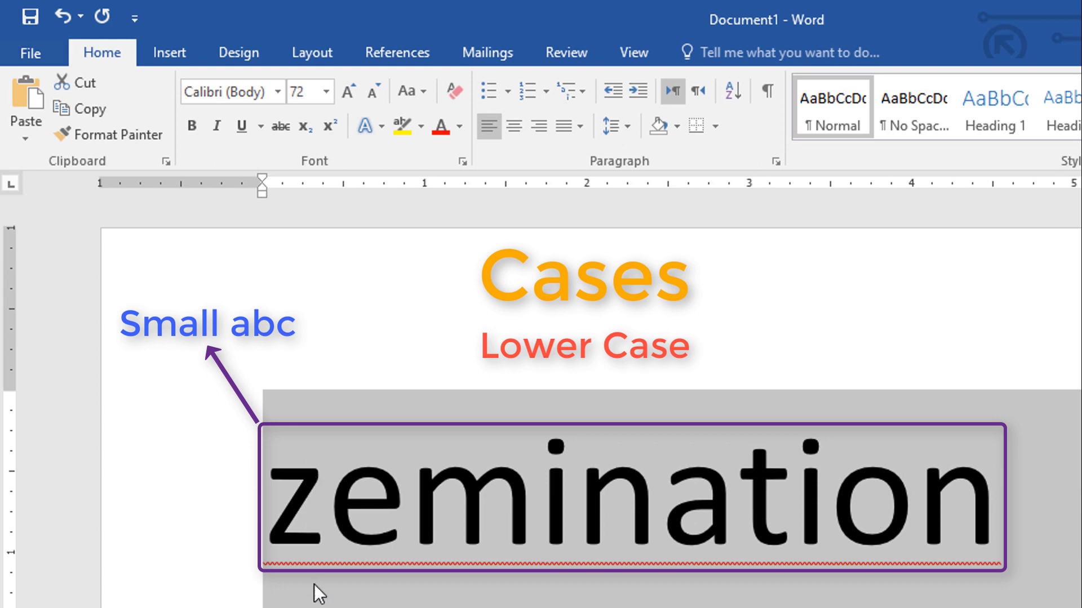
pyautogui.click(423, 93)
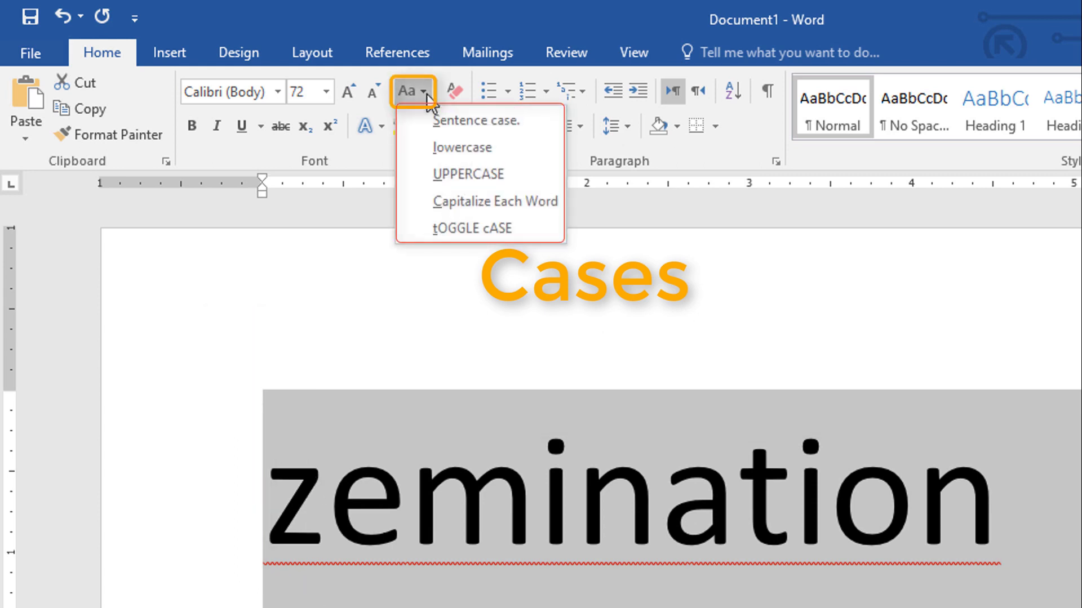
pyautogui.click(455, 178)
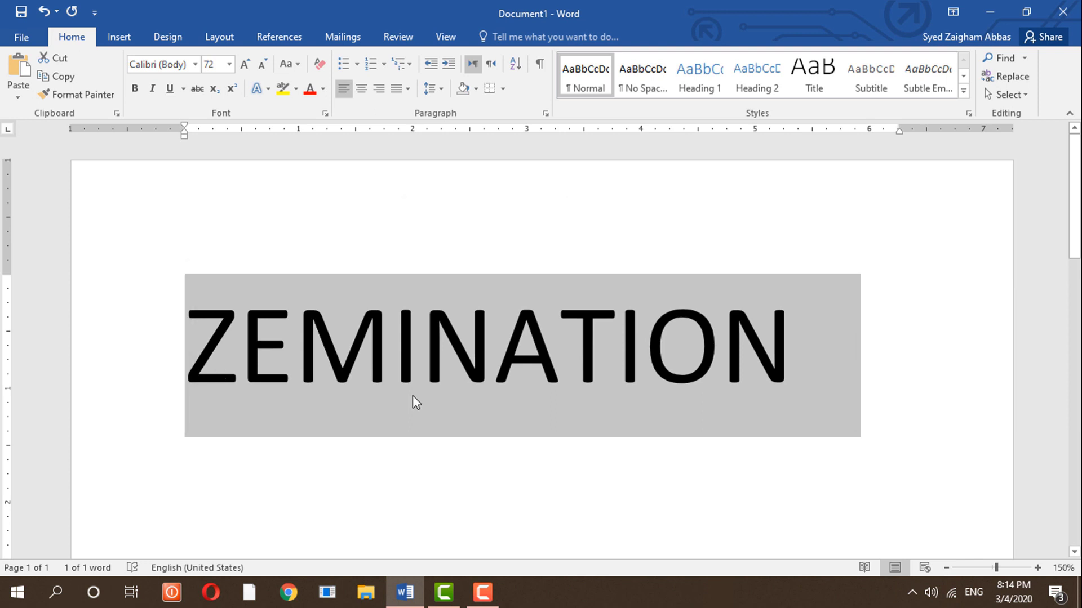
# Step: Type 'zemination tutorial videos' and convert the line to Sentence case
pyautogui.write('zemination tutorial videos')
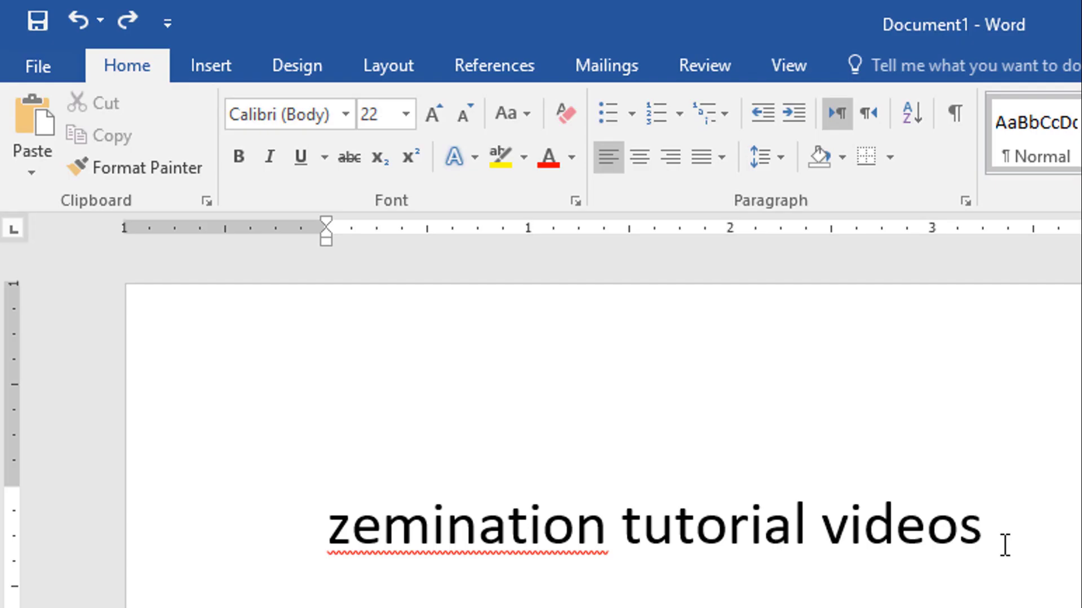
pyautogui.moveTo(567, 309); pyautogui.dragTo(200, 320)
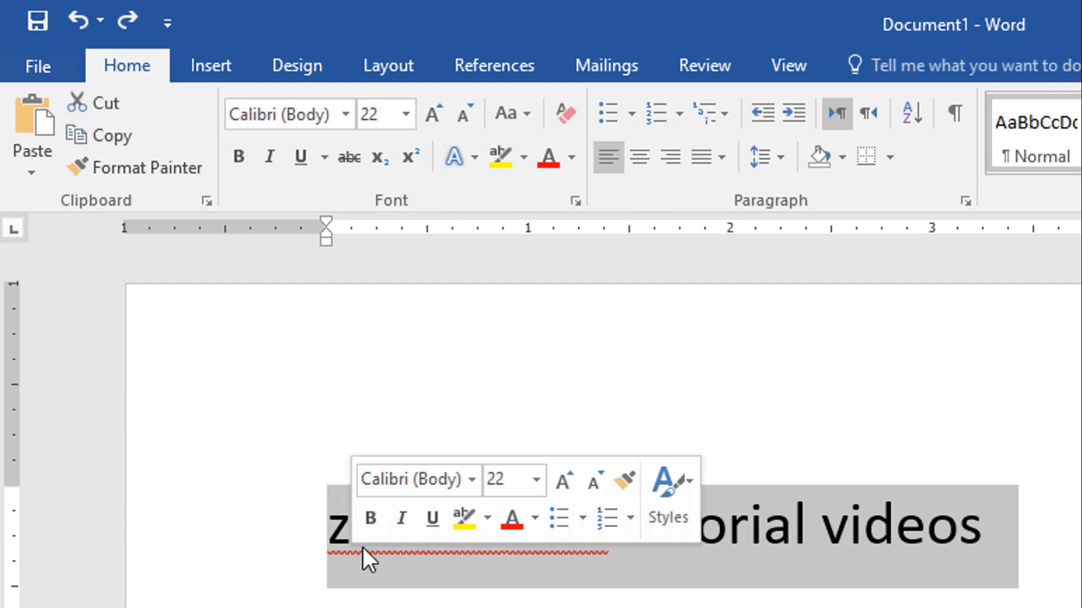
pyautogui.click(522, 128)
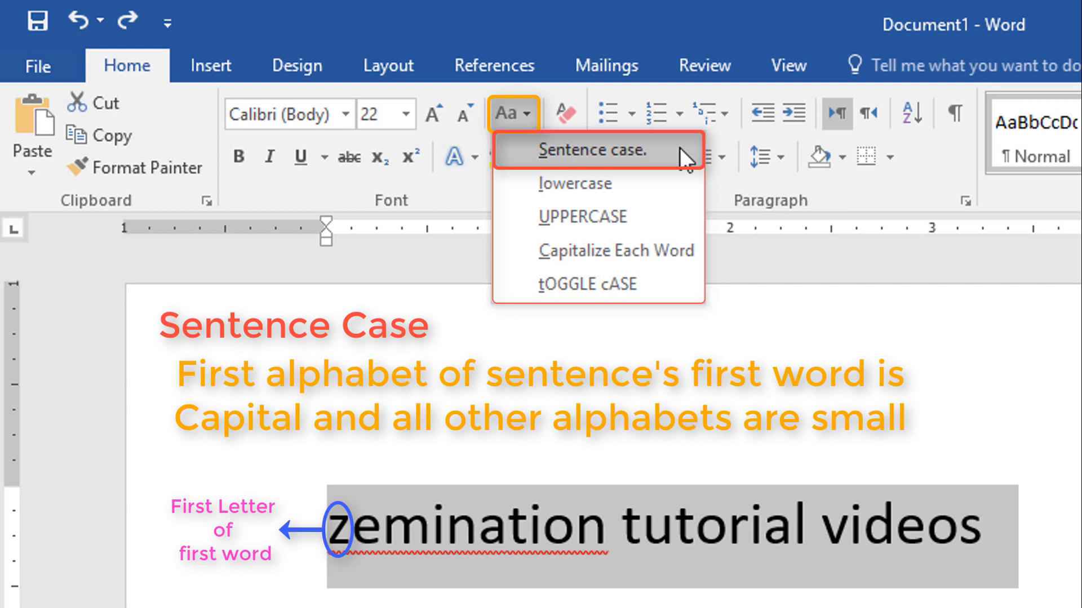
pyautogui.click(680, 147)
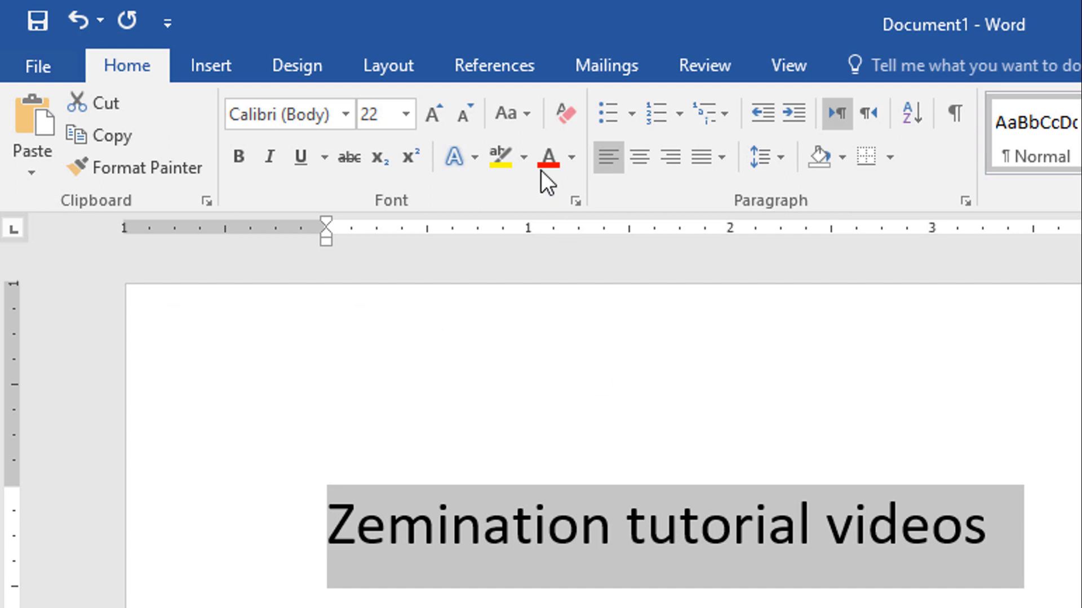
pyautogui.click(529, 114)
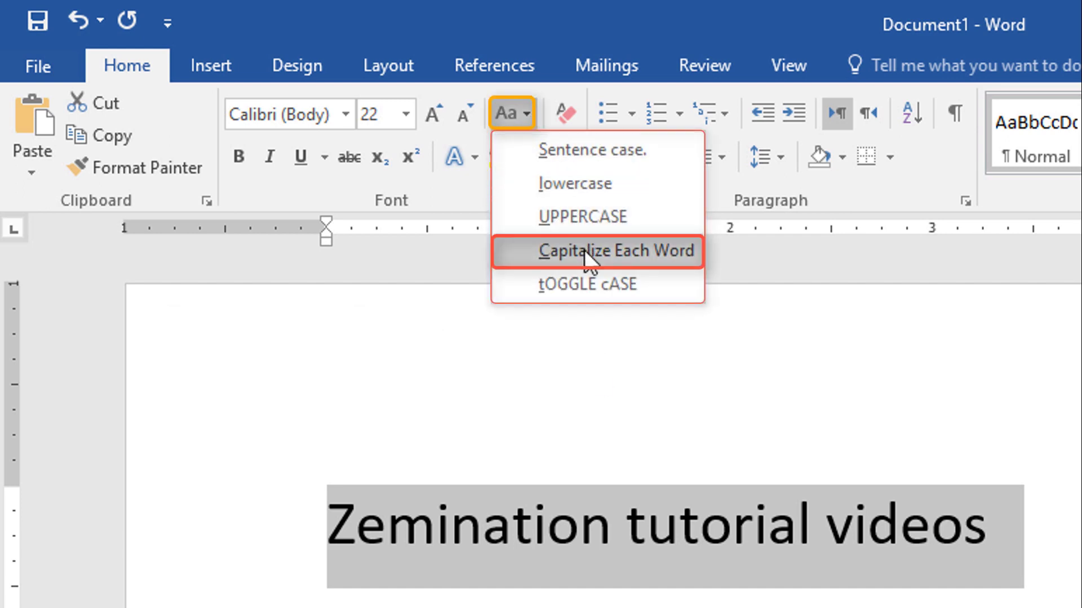
# Step: Apply Capitalize Each Word so the line reads 'Zemination Tutorial Videos'
pyautogui.click(672, 252)
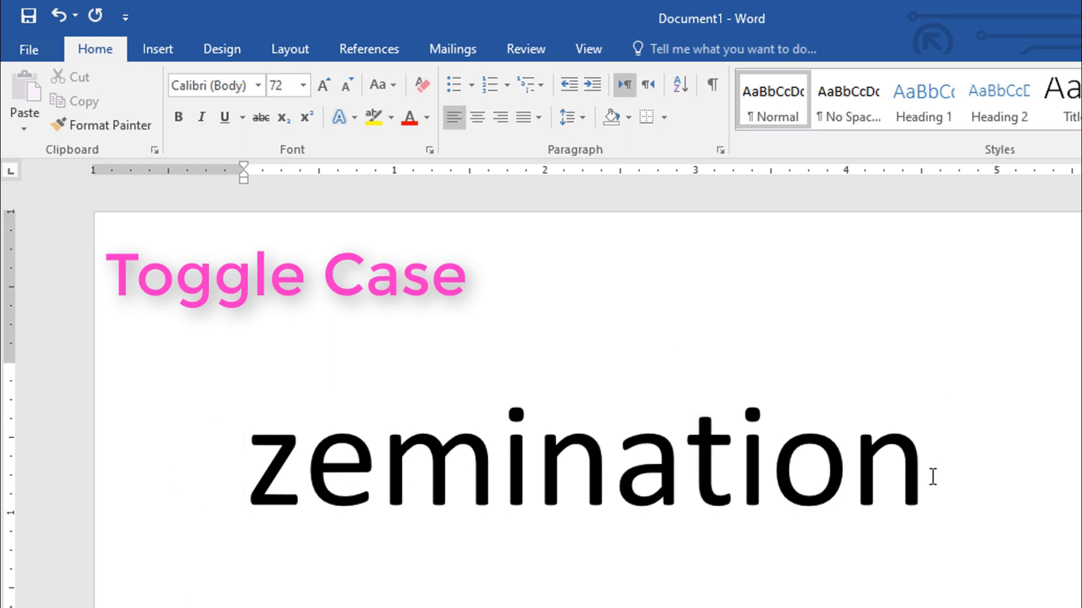
# Step: Apply tOGGLE cASE to the selected word, then toggle it back
pyautogui.moveTo(935, 475)
pyautogui.mouseDown()
pyautogui.moveTo(222, 530)
pyautogui.moveTo(231, 400)
pyautogui.mouseUp()
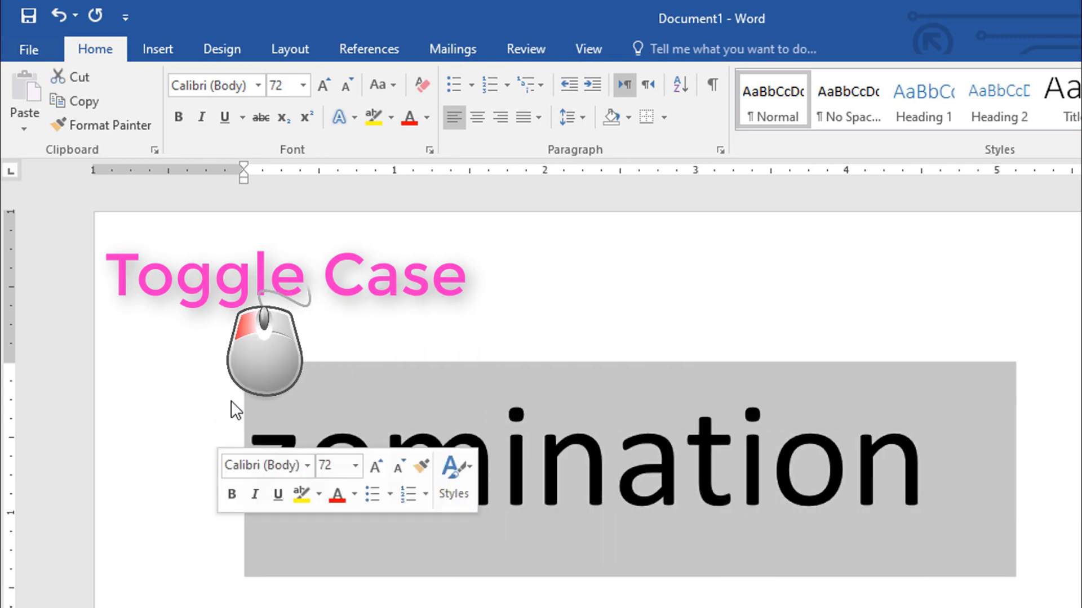
pyautogui.click(393, 86)
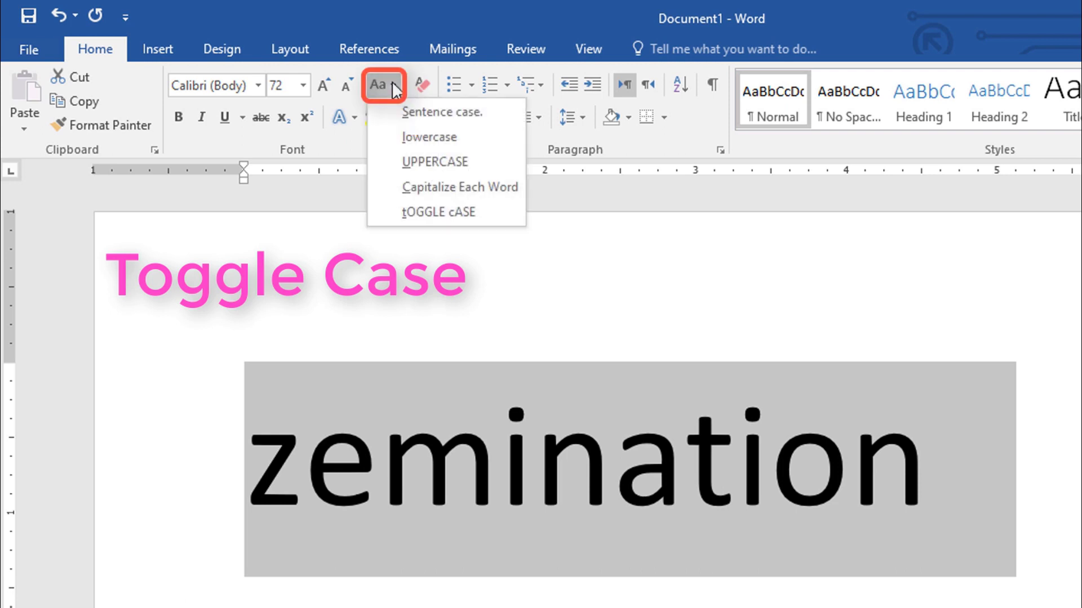
pyautogui.click(466, 217)
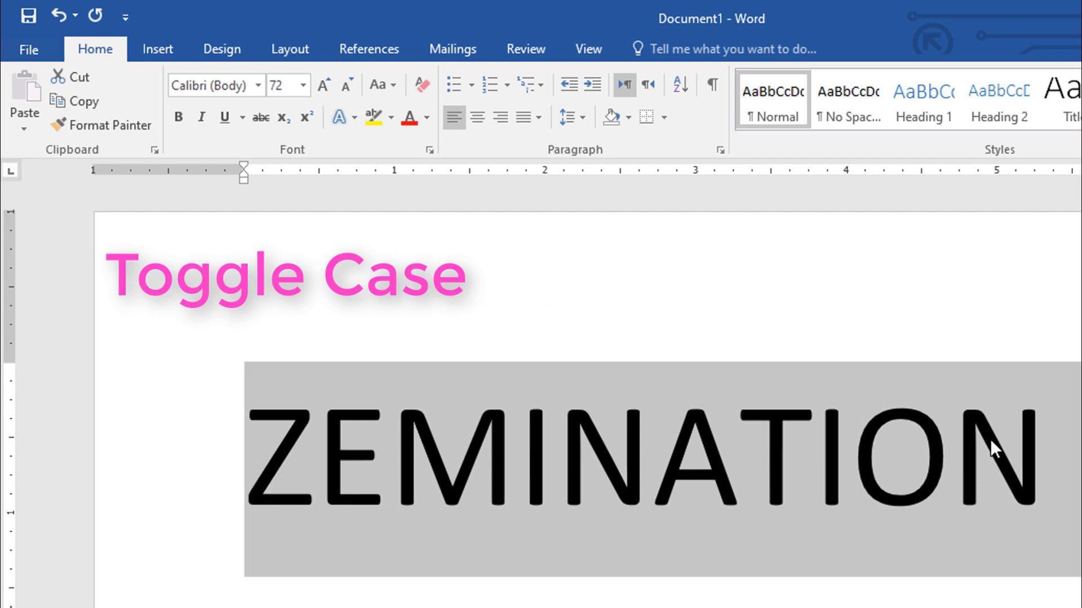
pyautogui.click(387, 83)
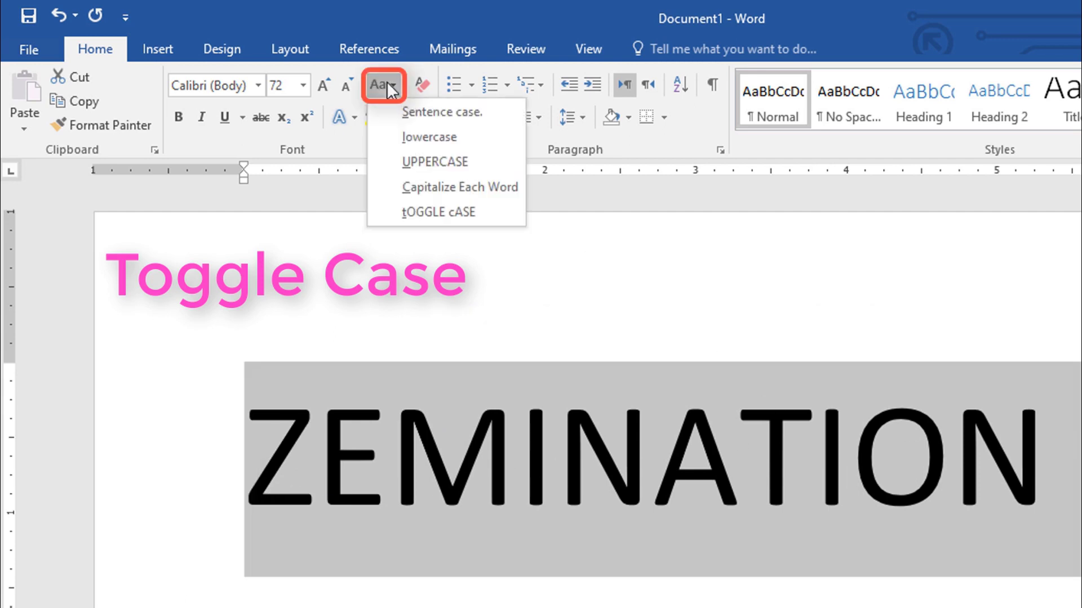
pyautogui.click(420, 213)
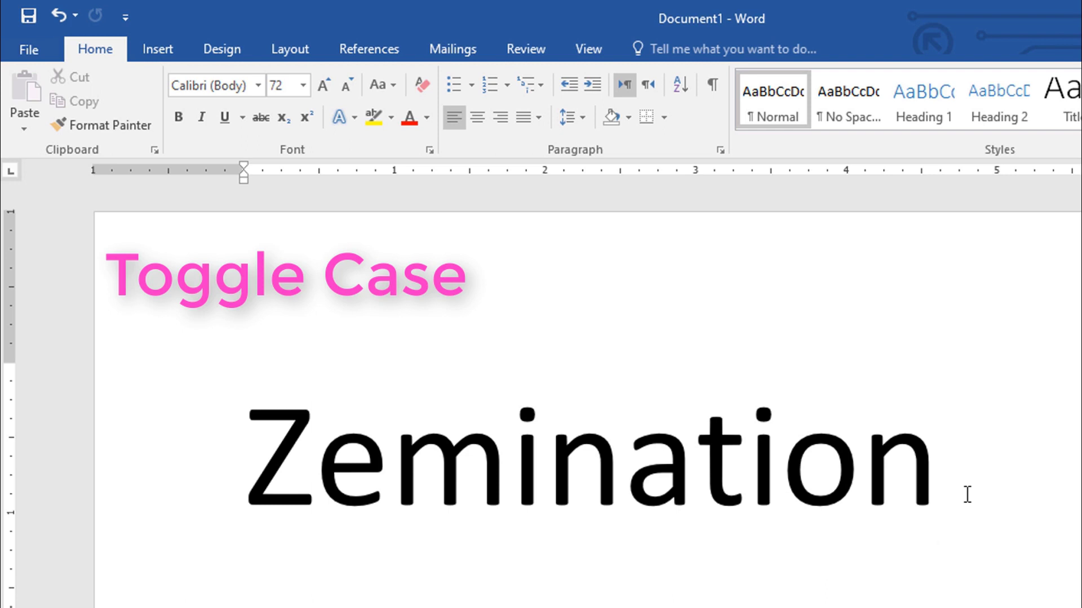
# Step: Select the whole paragraph and apply tOGGLE cASE, giving 'zEMINATION tUTORIAL vIDEOS'
pyautogui.click(314, 484)
pyautogui.tripleClick(314, 484)
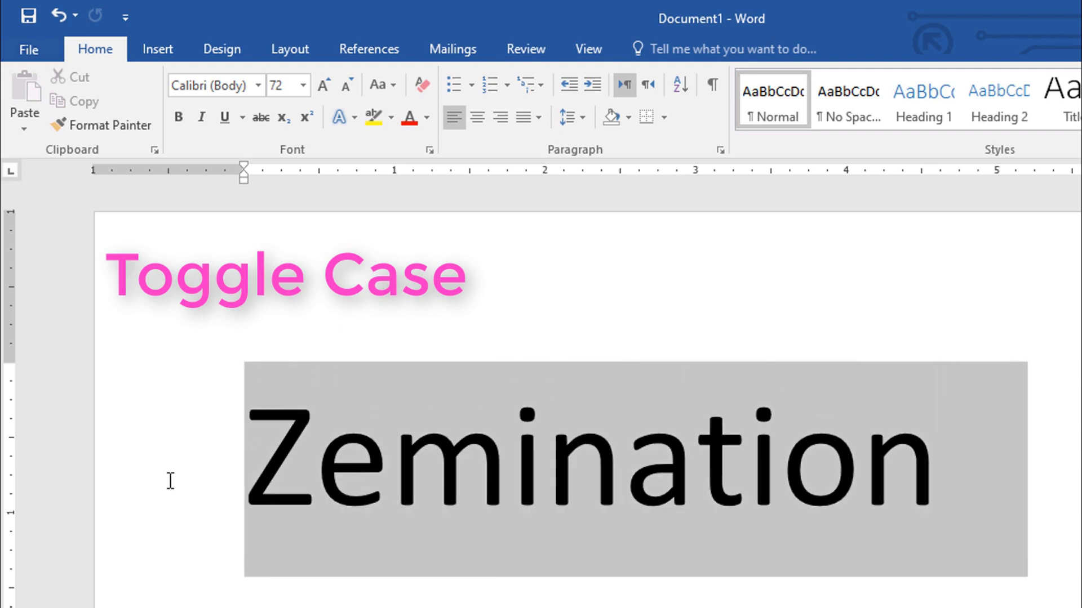
pyautogui.click(394, 90)
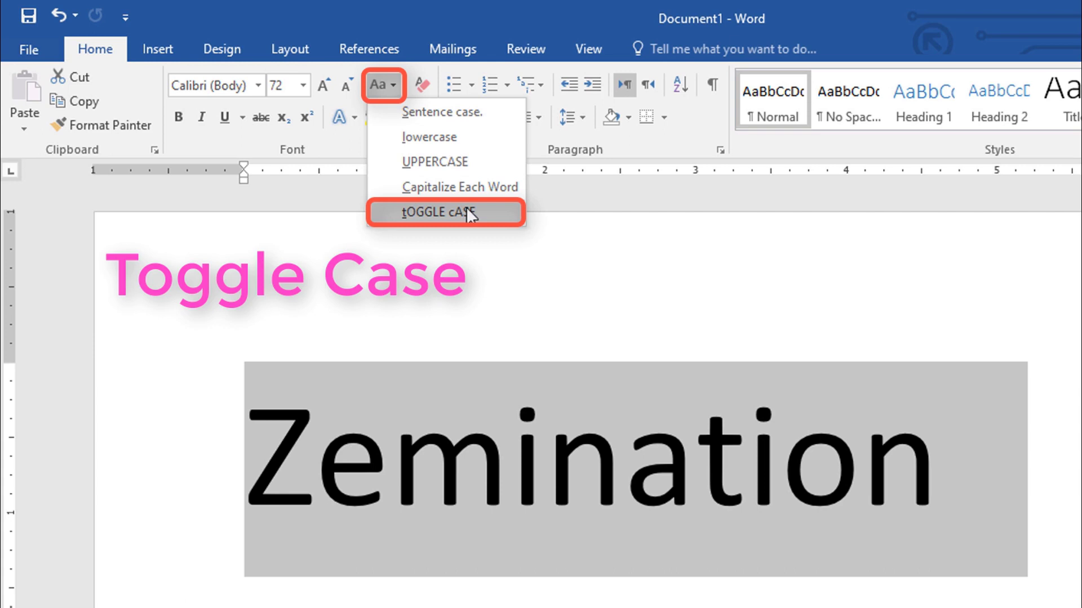
pyautogui.click(467, 210)
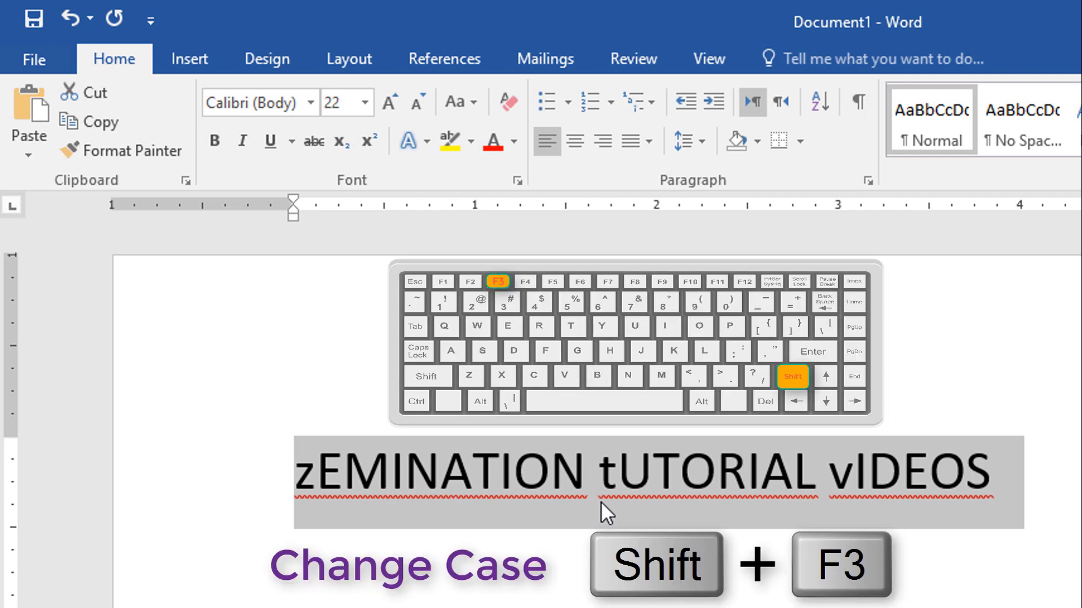
# Step: Cycle the line through uppercase, lowercase and capitalized words with Shift+F3
pyautogui.hotkey('shift', 'F3')
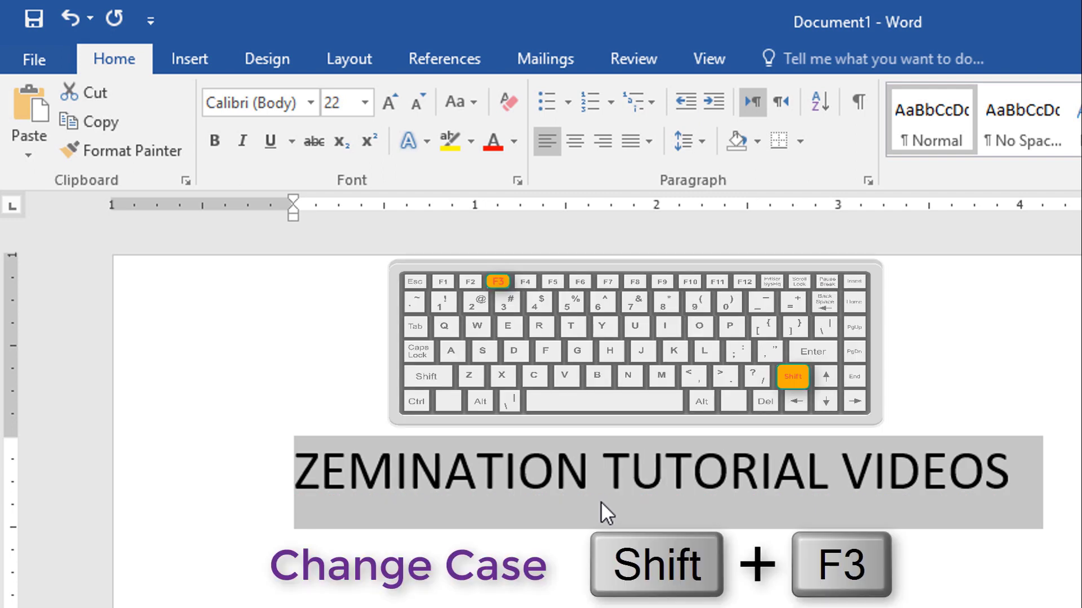
pyautogui.hotkey('shift', 'F3')
pyautogui.hotkey('shift', 'F3')
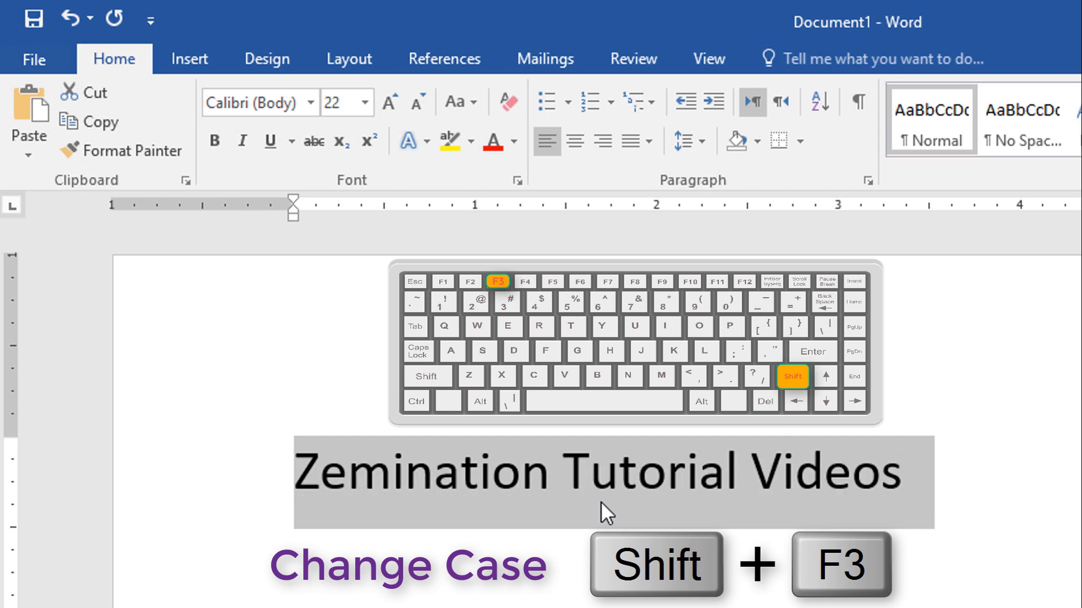
pyautogui.hotkey('shift', 'F3')
pyautogui.hotkey('shift', 'F3')
pyautogui.hotkey('shift', 'F3')
pyautogui.hotkey('shift', 'F3')
pyautogui.hotkey('shift', 'F3')
pyautogui.hotkey('shift', 'F3')
pyautogui.hotkey('shift', 'F3')
pyautogui.hotkey('shift', 'F3')
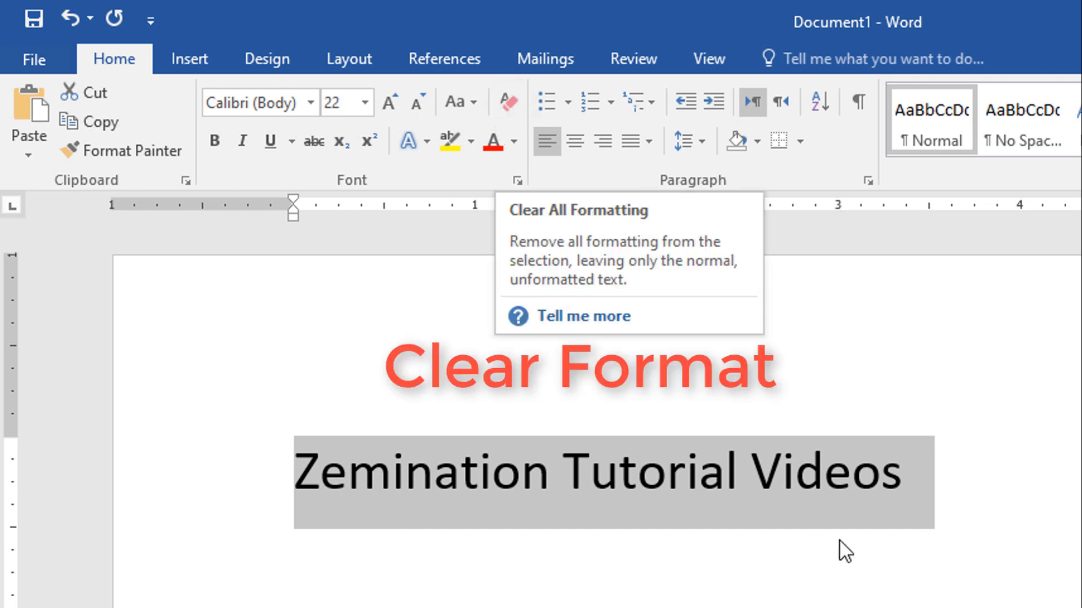
# Step: Make 'Zemination Tutorial Videos' bold, italic, underlined and red
pyautogui.moveTo(913, 484); pyautogui.dragTo(425, 505)
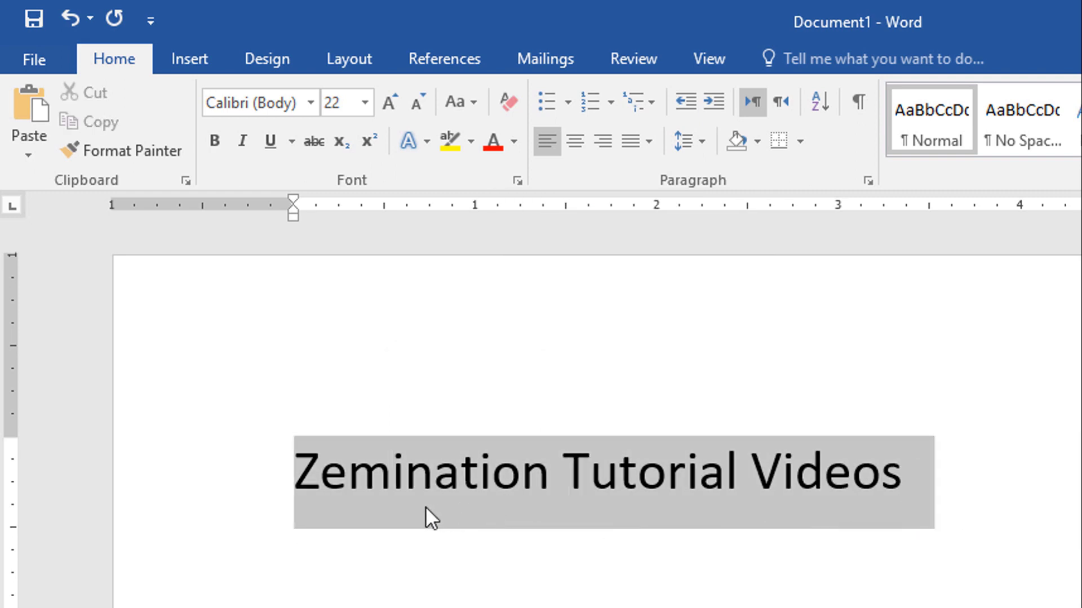
pyautogui.click(211, 141)
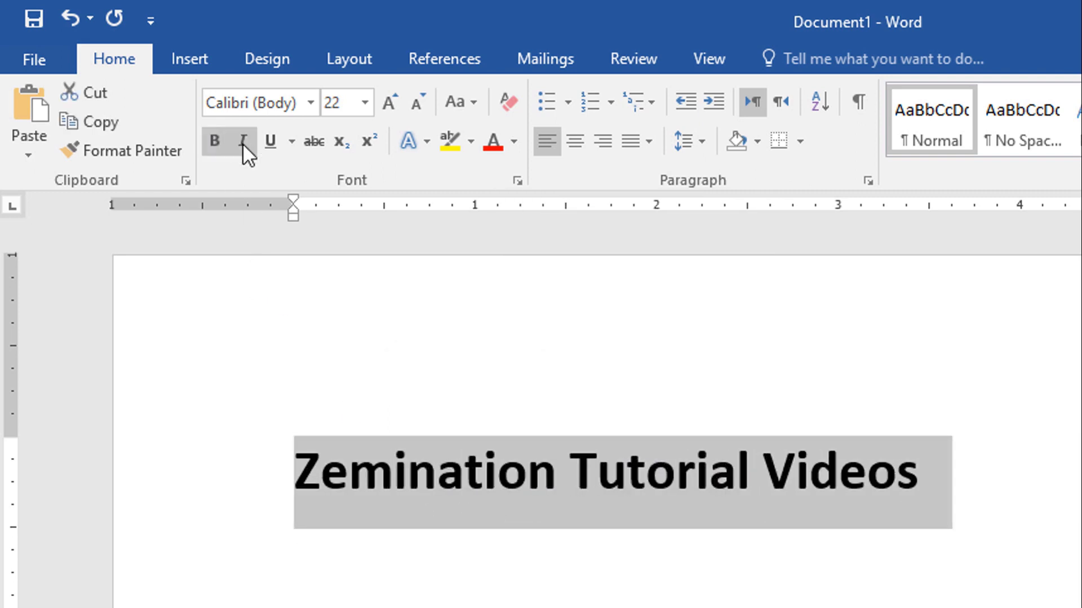
pyautogui.click(244, 142)
pyautogui.click(269, 140)
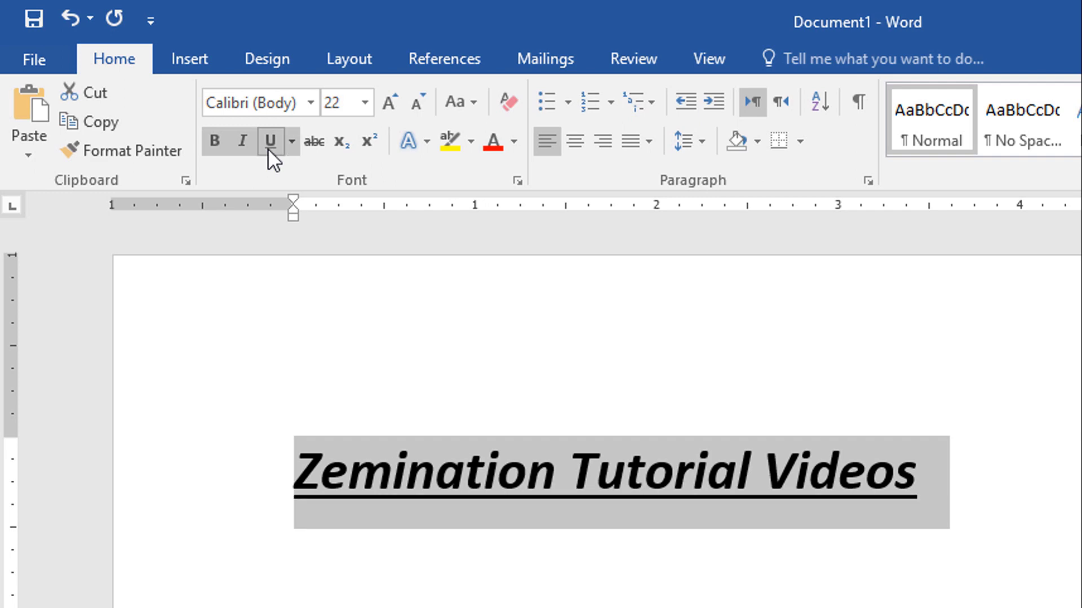
pyautogui.click(492, 140)
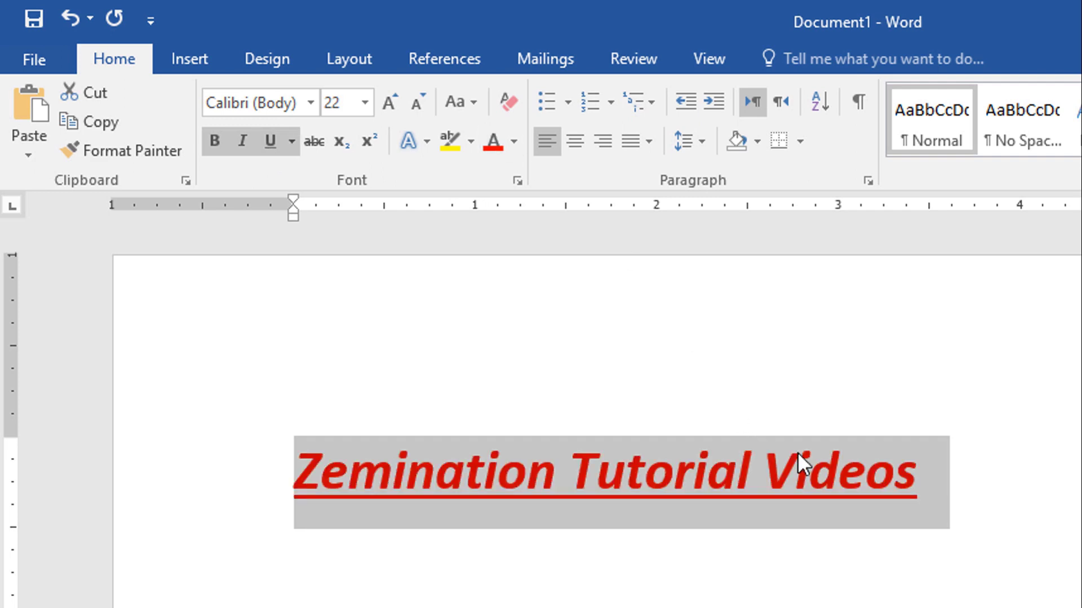
pyautogui.click(890, 503)
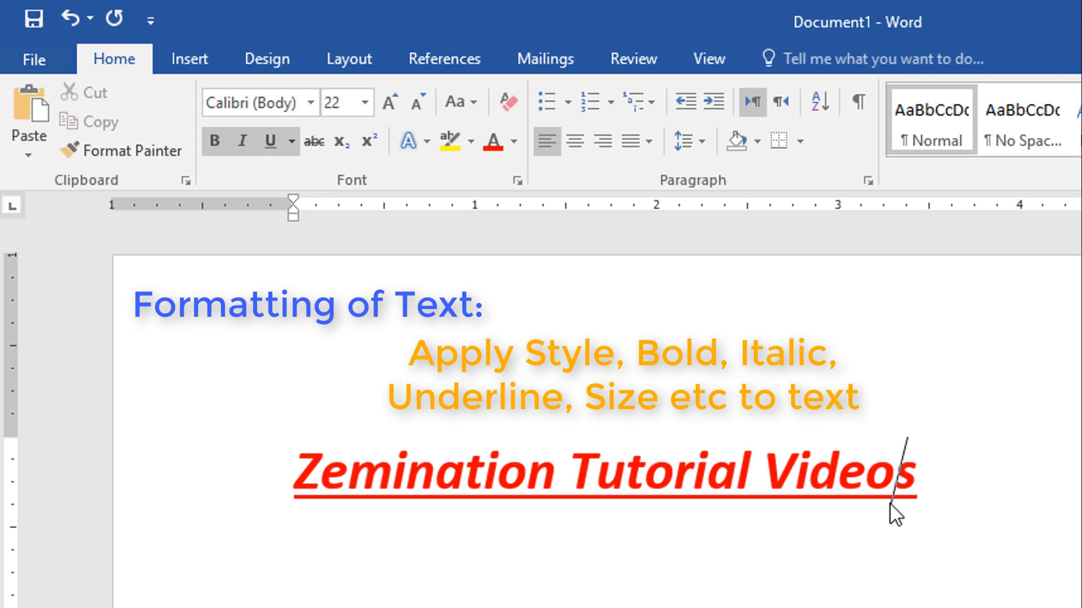
# Step: Clear all formatting from the line, then undo to restore it
pyautogui.moveTo(895, 514); pyautogui.dragTo(454, 454)
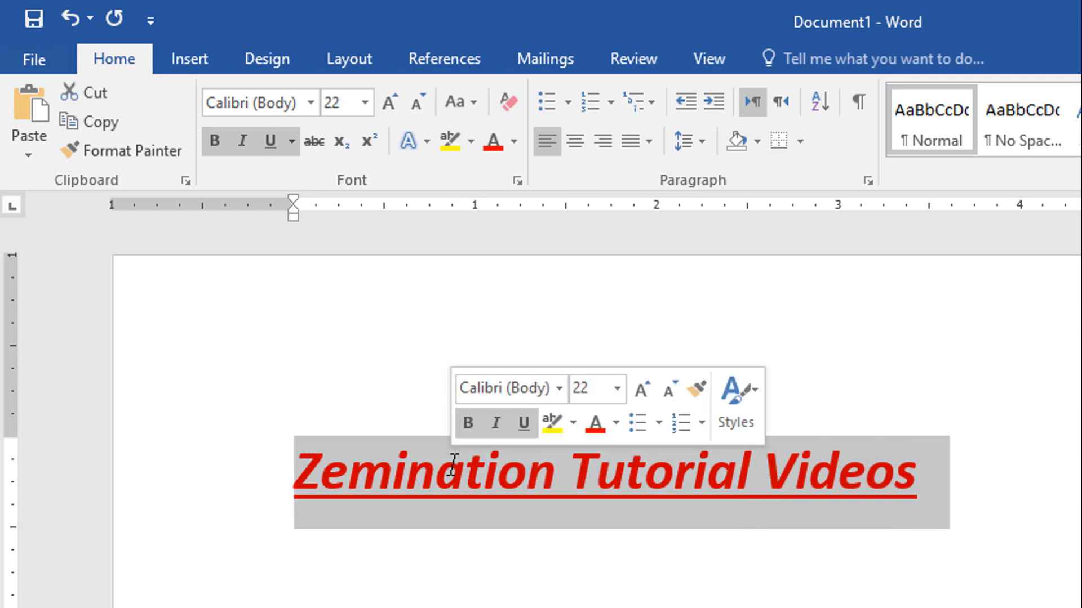
pyautogui.click(515, 103)
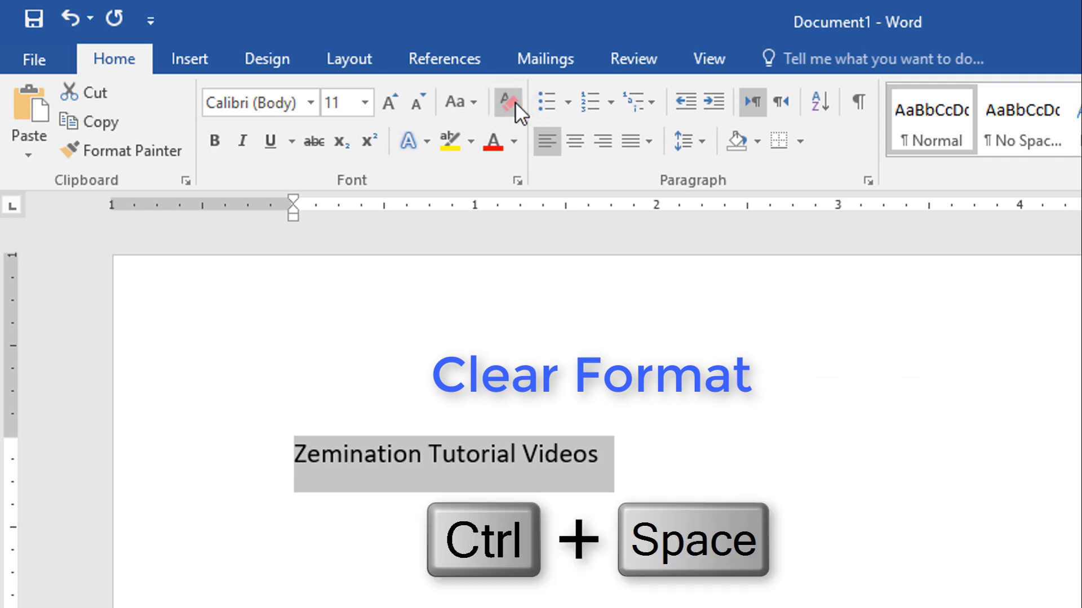
pyautogui.hotkey('ctrl', 'z')
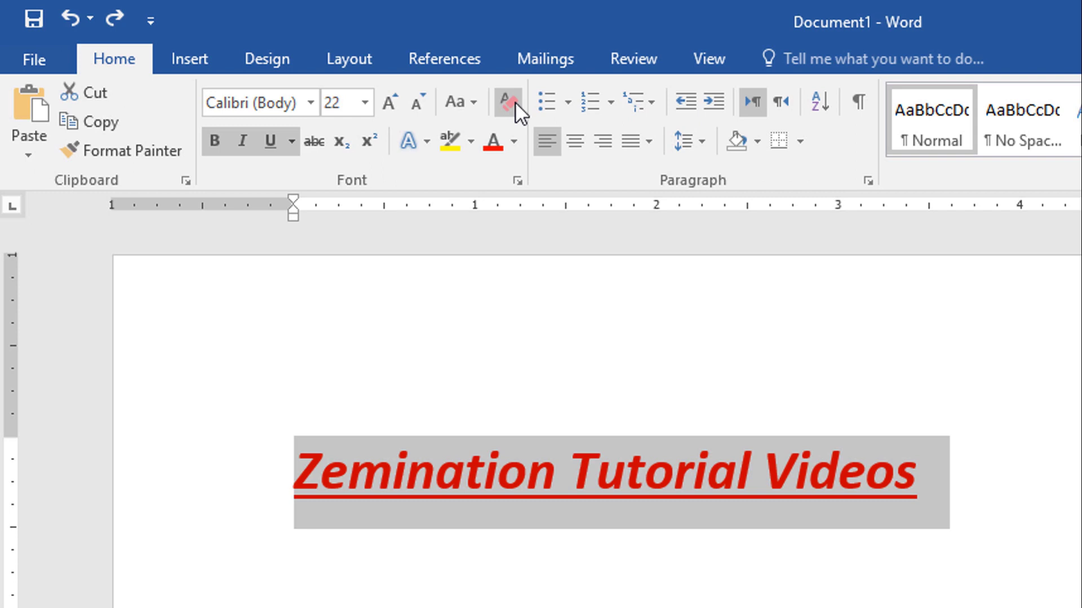
# Step: Reset the line's character formatting with Ctrl+Space, then highlight the whole line in yellow
pyautogui.hotkey('ctrl', 'space')
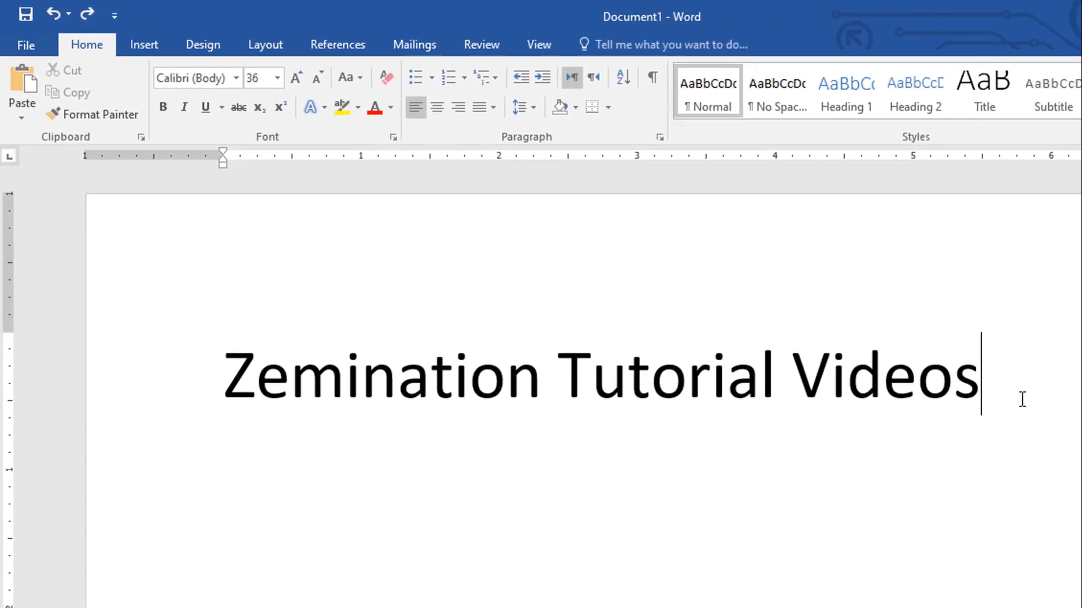
pyautogui.moveTo(1021, 394); pyautogui.dragTo(435, 449)
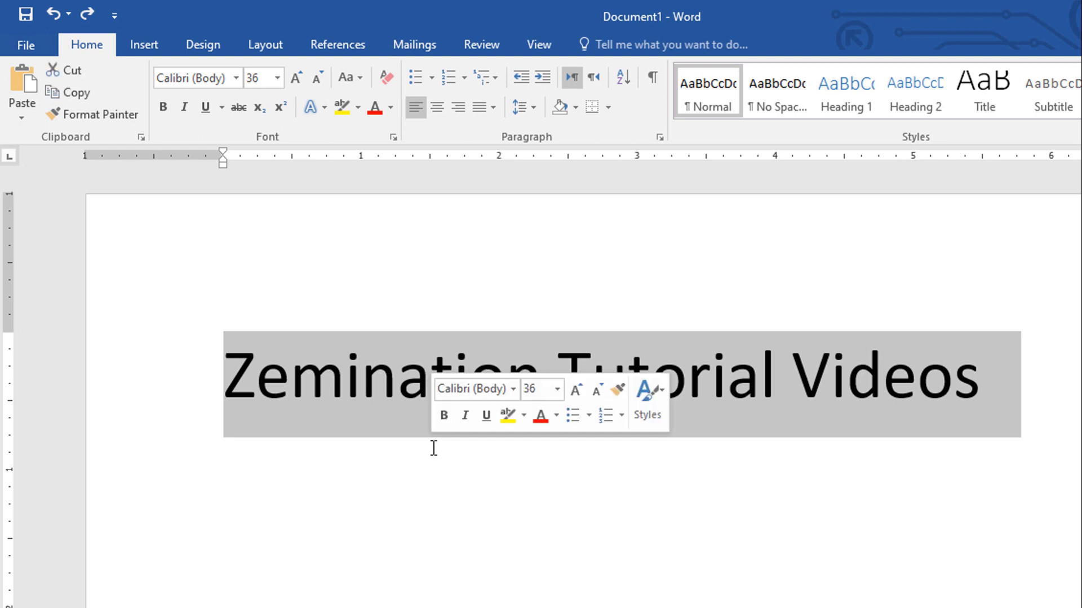
pyautogui.click(358, 109)
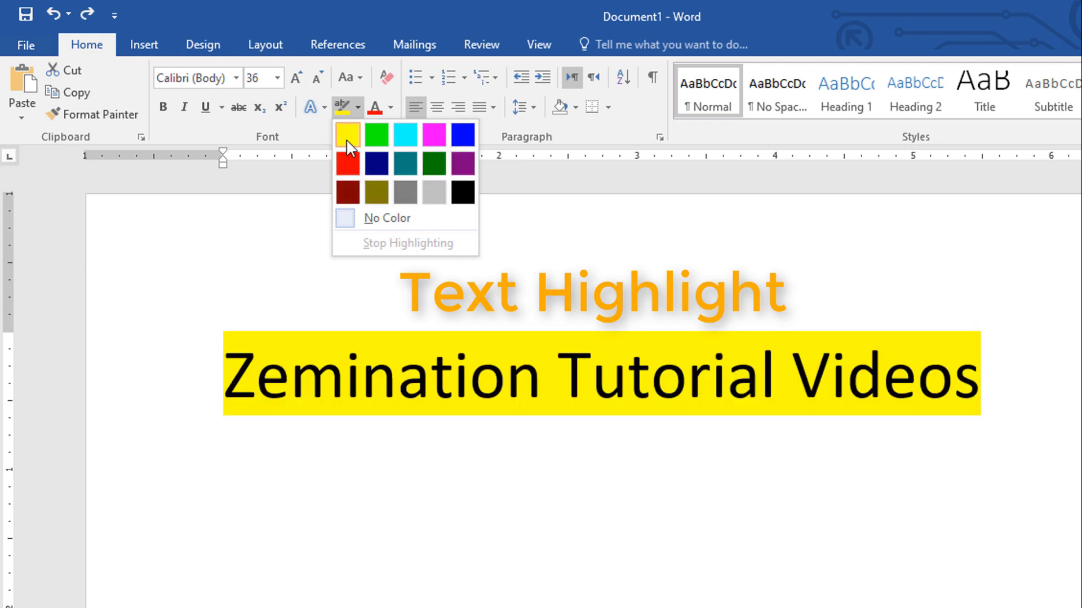
pyautogui.click(348, 145)
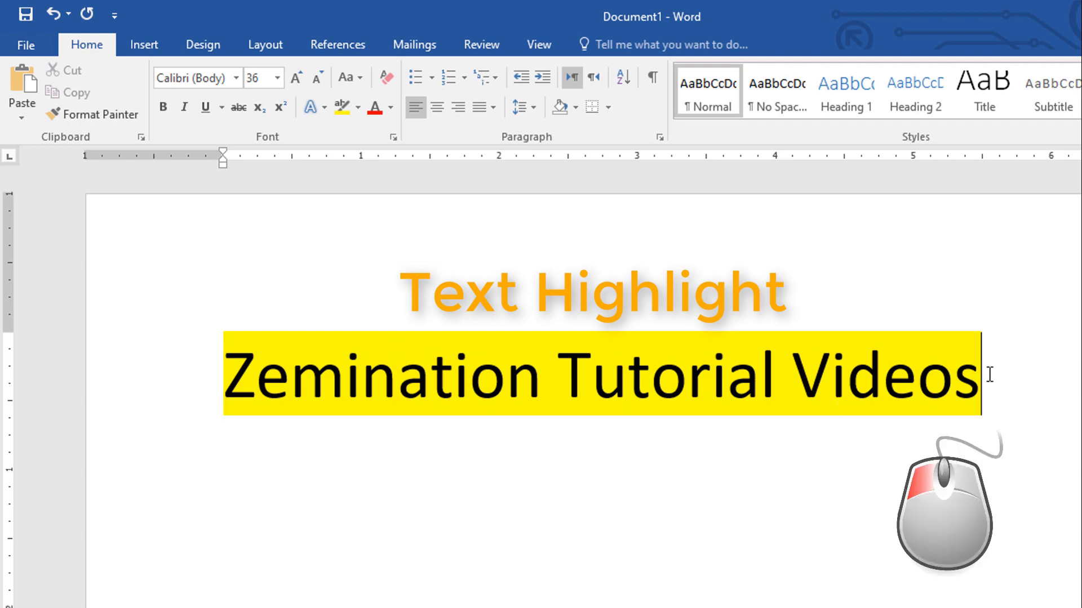
# Step: Remove the highlight with No Color, reapply yellow, then Clear All Formatting on the line
pyautogui.moveTo(990, 372); pyautogui.dragTo(449, 415)
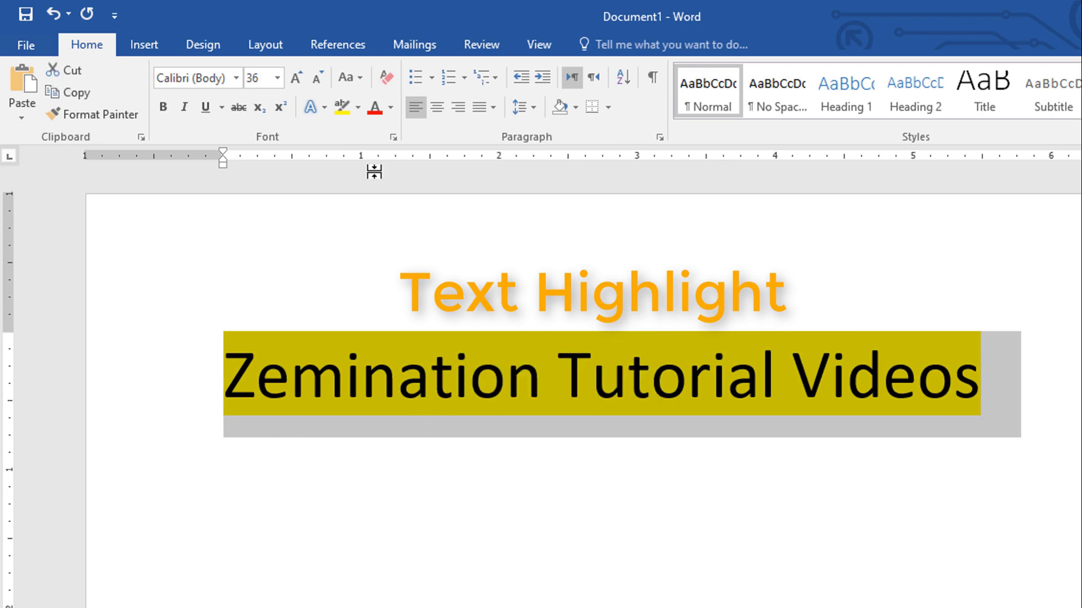
pyautogui.click(358, 107)
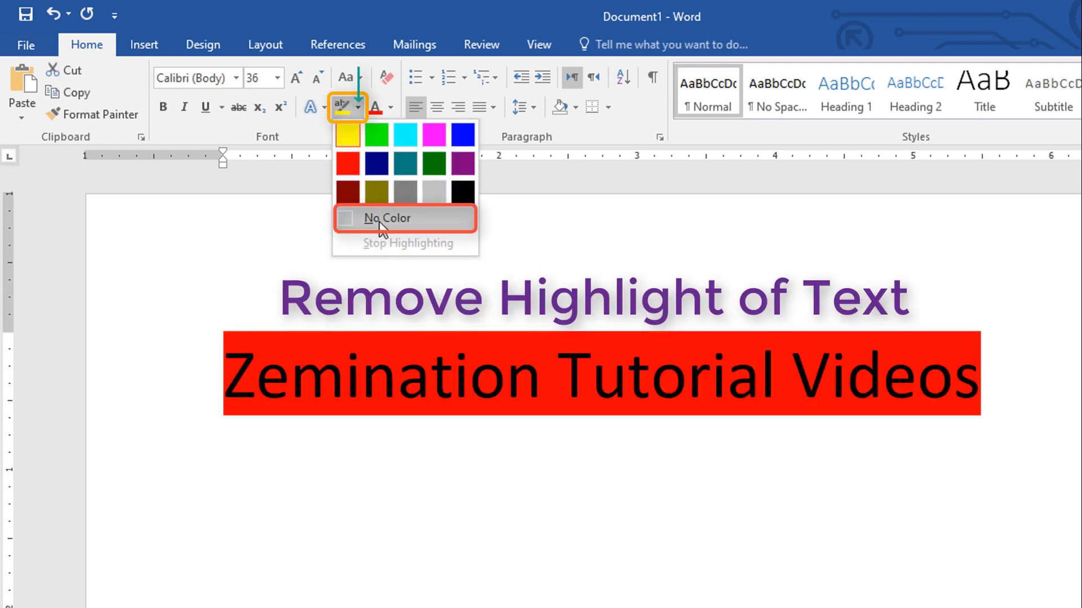
pyautogui.click(383, 228)
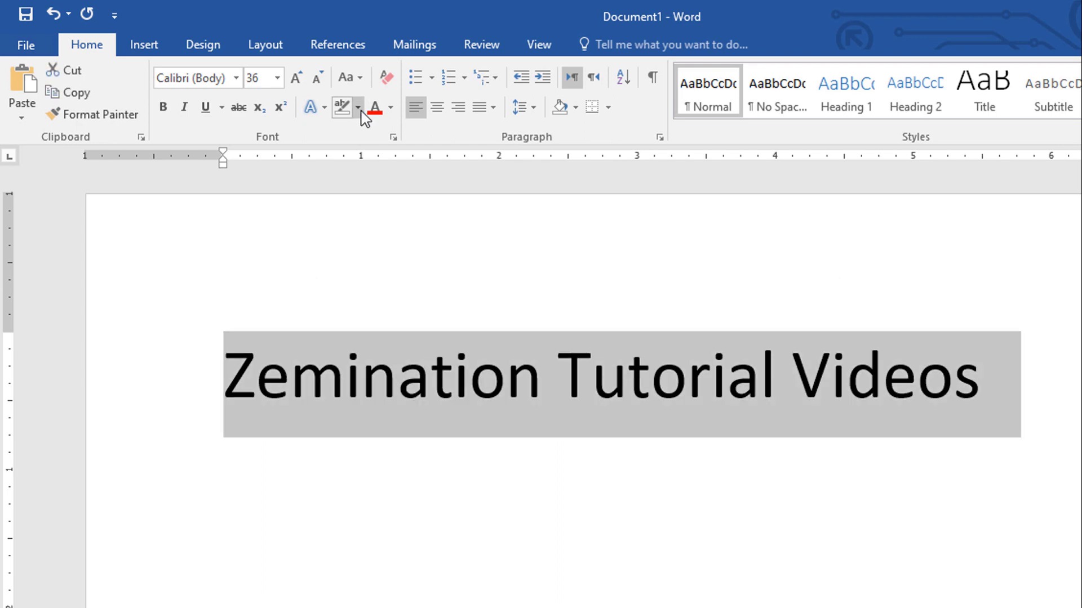
pyautogui.click(359, 108)
pyautogui.click(348, 136)
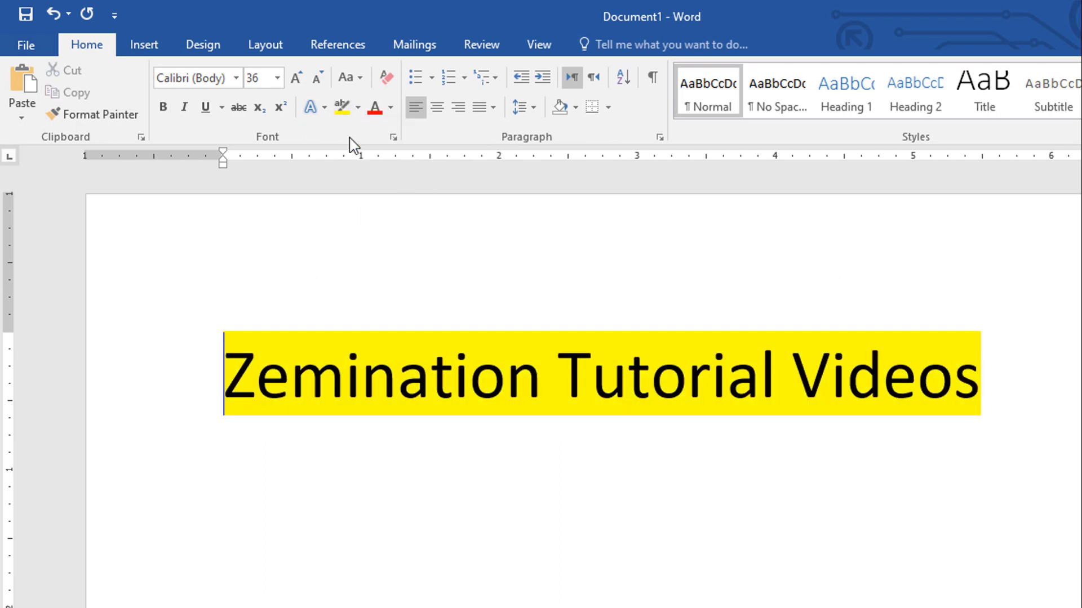
pyautogui.moveTo(986, 386)
pyautogui.mouseDown()
pyautogui.moveTo(536, 471)
pyautogui.moveTo(428, 474)
pyautogui.mouseUp()
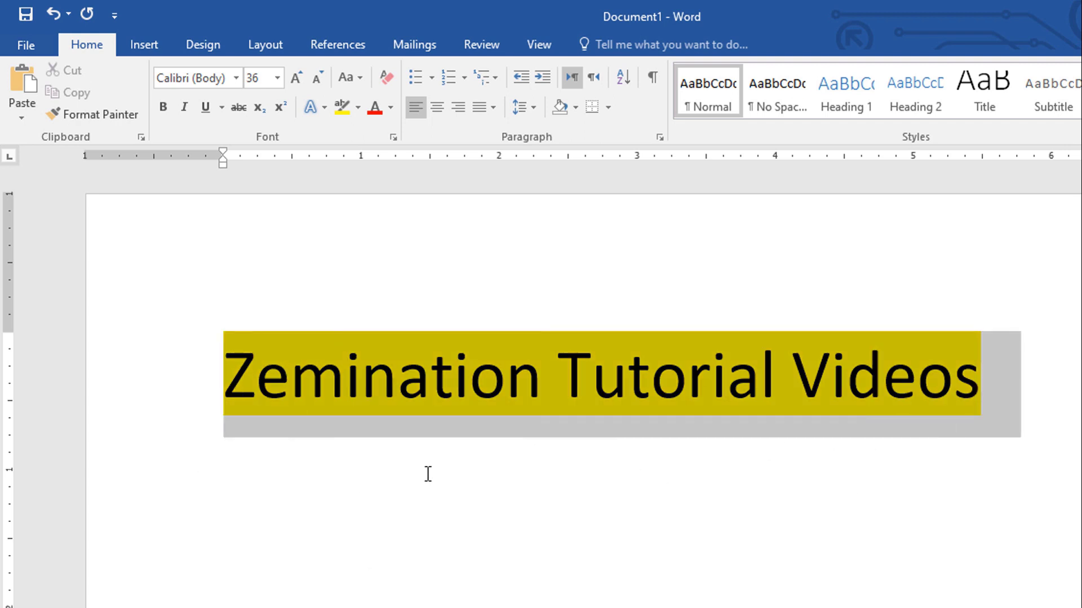
pyautogui.click(385, 83)
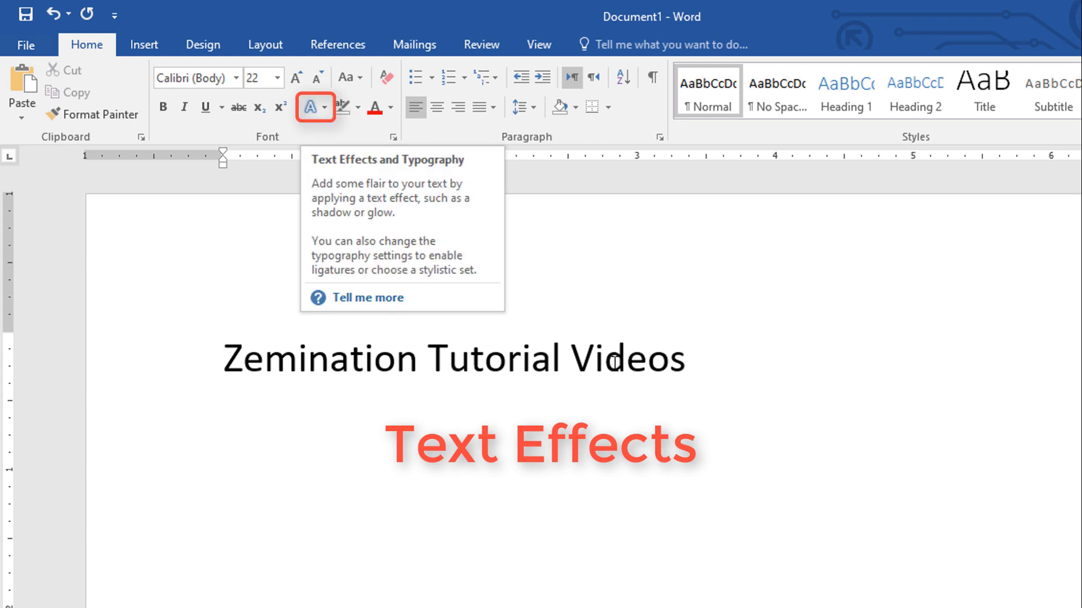
# Step: Apply the gold text effect to 'Zemination Tutorial Videos'
pyautogui.moveTo(709, 381)
pyautogui.mouseDown()
pyautogui.moveTo(565, 359)
pyautogui.moveTo(365, 381)
pyautogui.mouseUp()
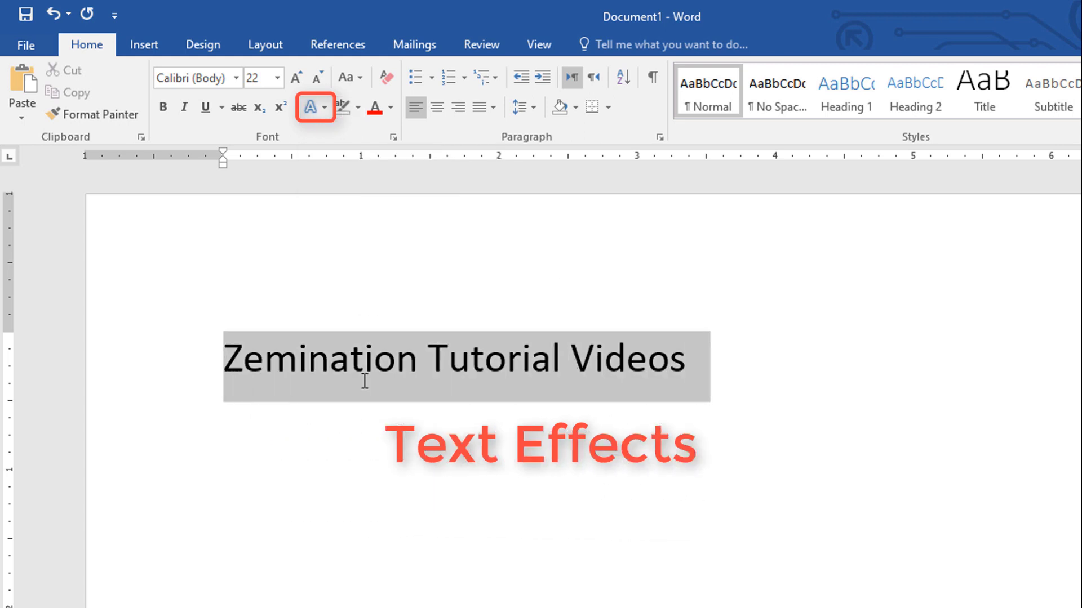
pyautogui.click(325, 108)
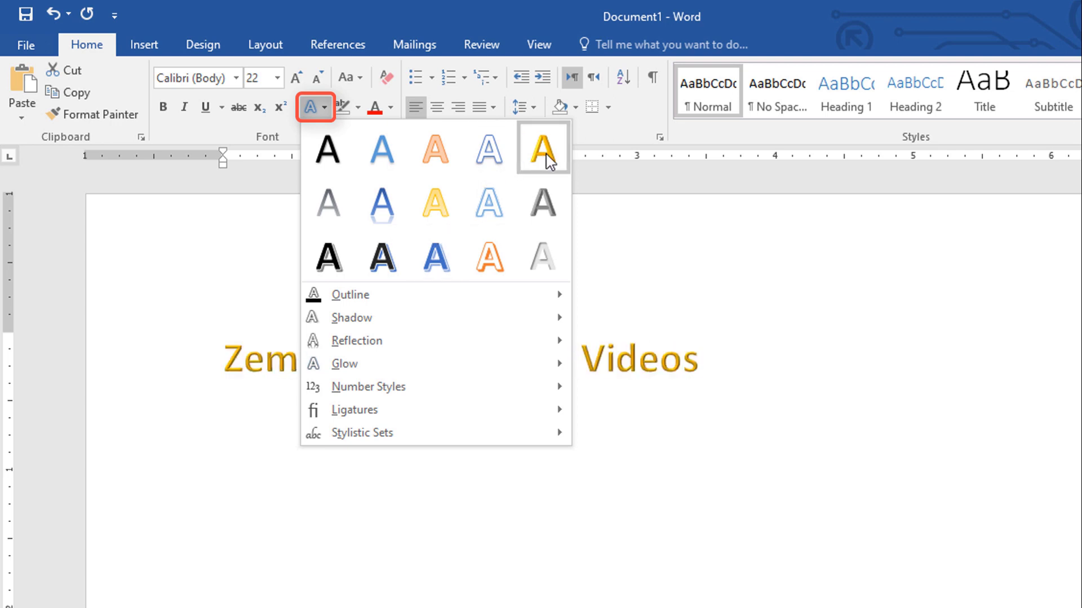
pyautogui.click(546, 160)
pyautogui.click(739, 348)
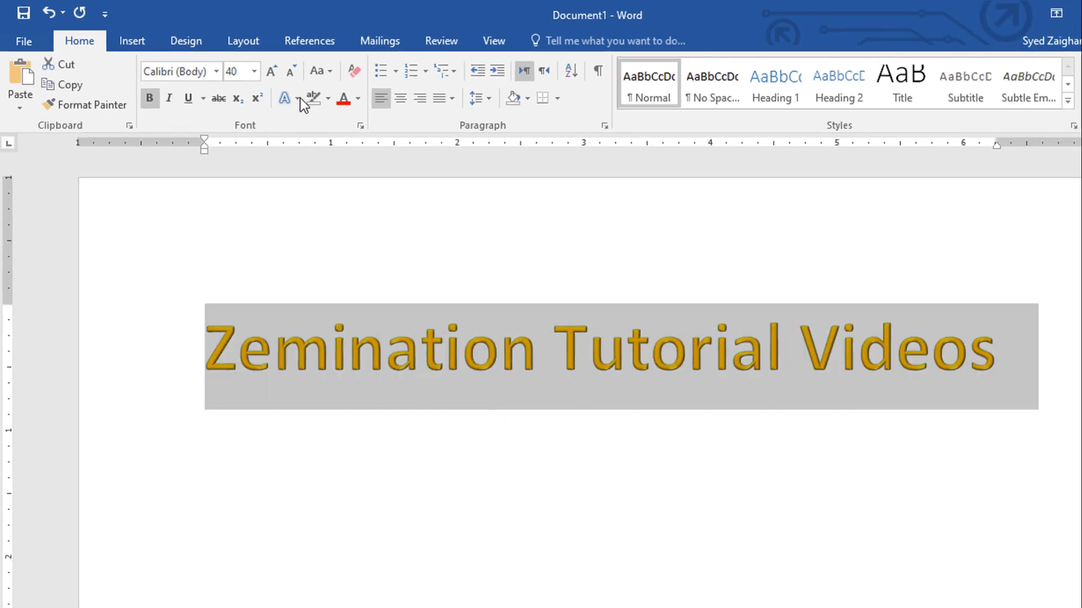
# Step: Give the heading text a light-blue outline
pyautogui.click(298, 99)
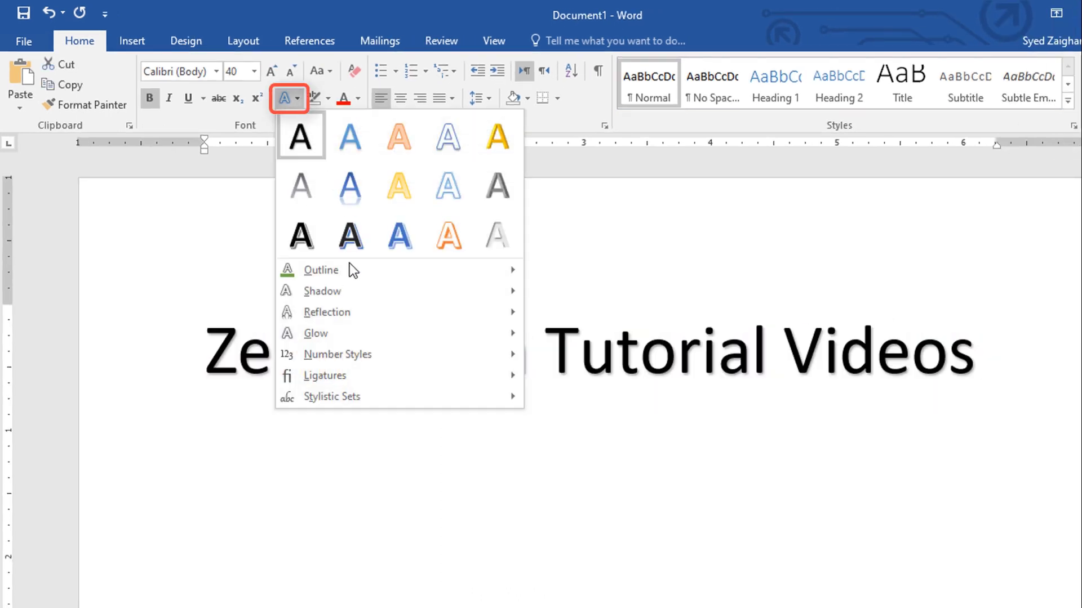
pyautogui.moveTo(398, 269)
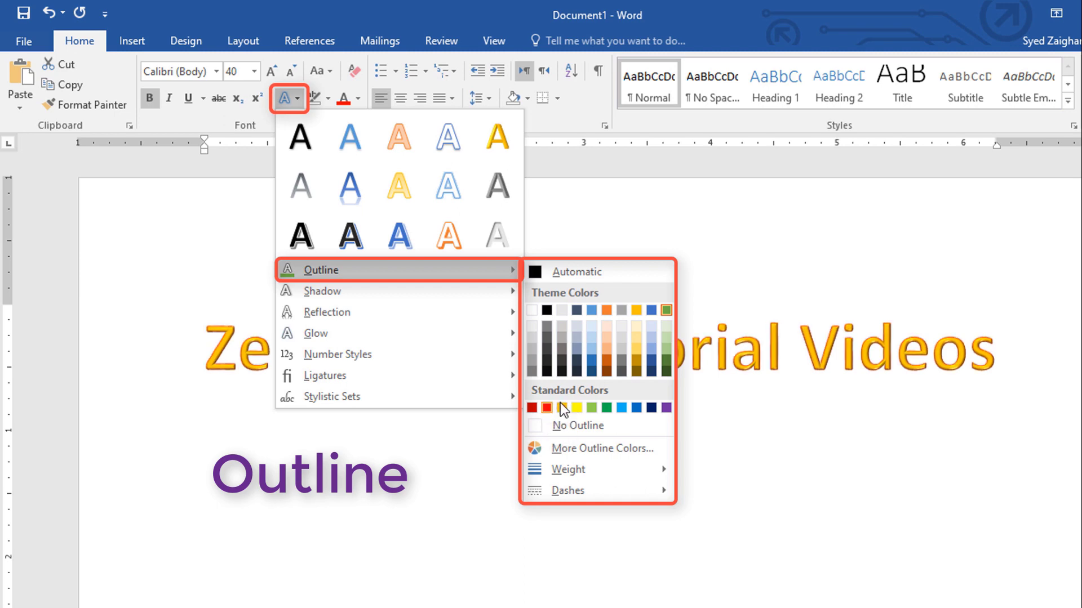
pyautogui.click(622, 407)
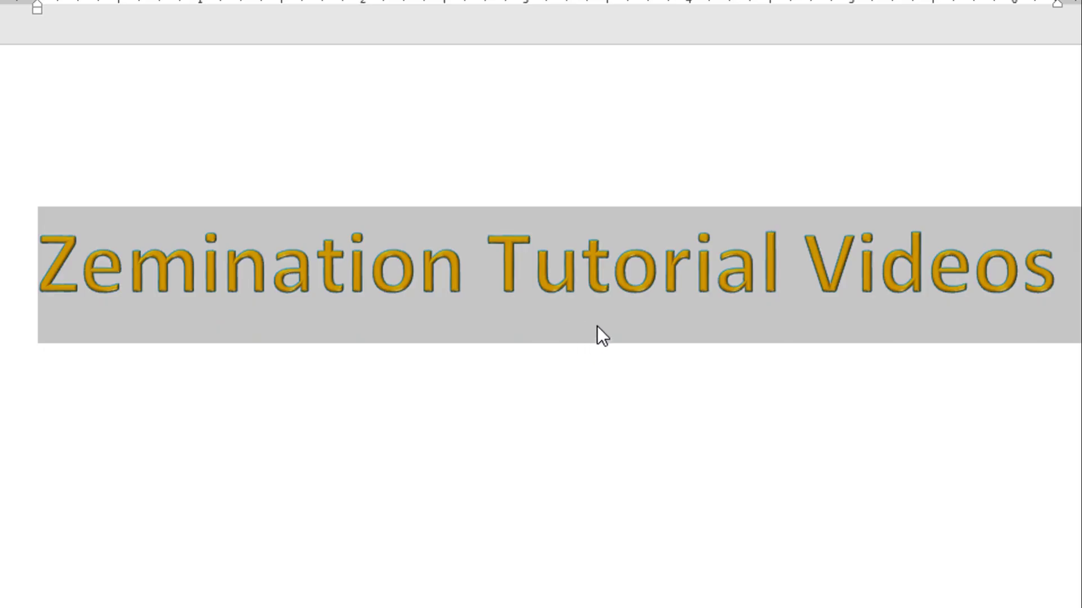
pyautogui.click(597, 326)
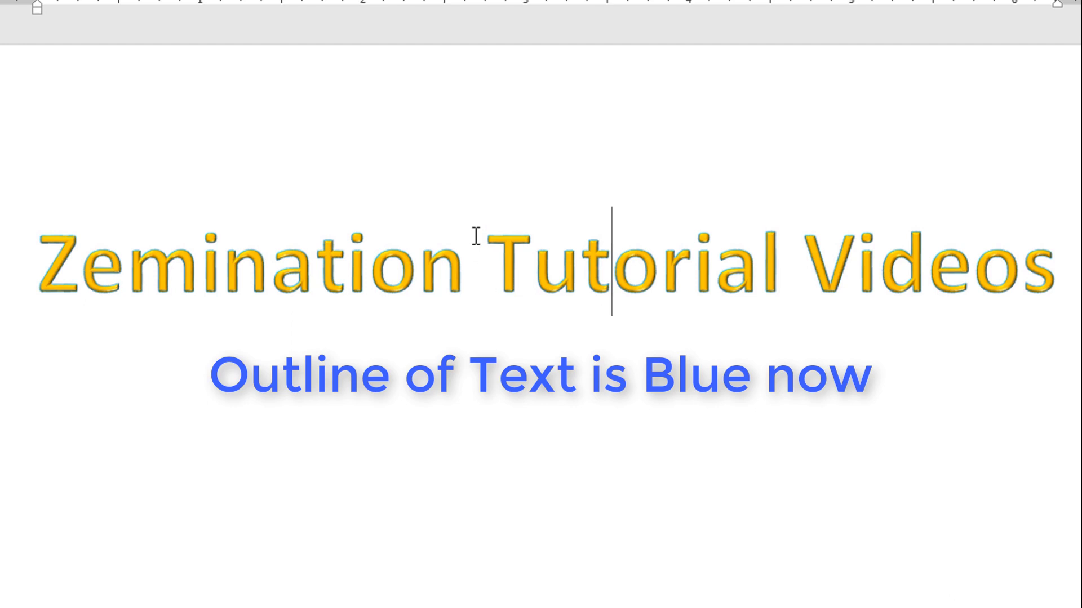
pyautogui.tripleClick(353, 309)
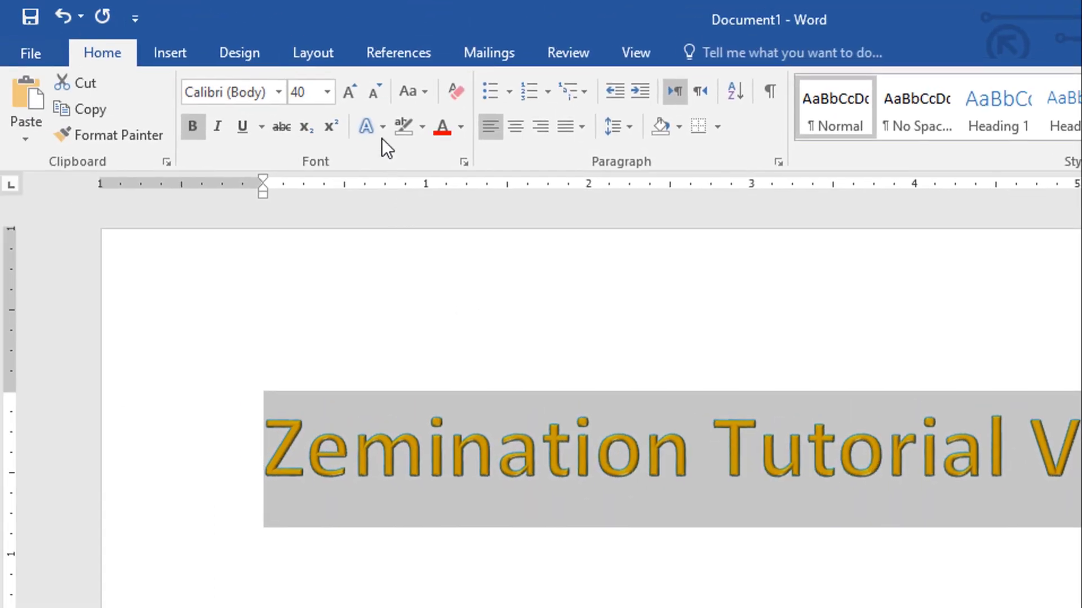
# Step: Apply a diagonal Outer offset shadow to the gold heading
pyautogui.click(381, 132)
pyautogui.moveTo(415, 374)
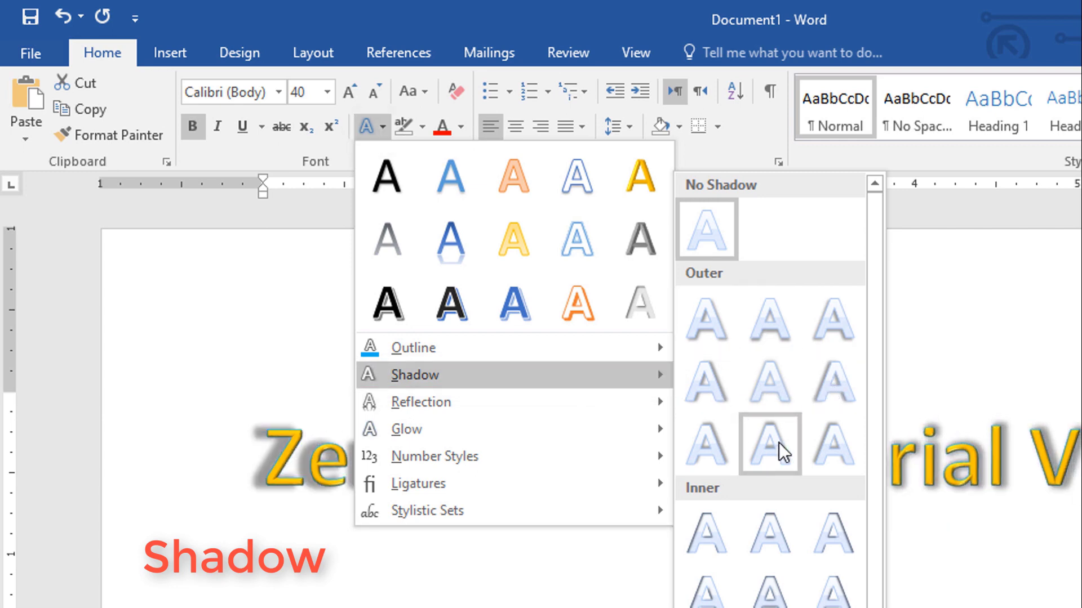
pyautogui.click(842, 435)
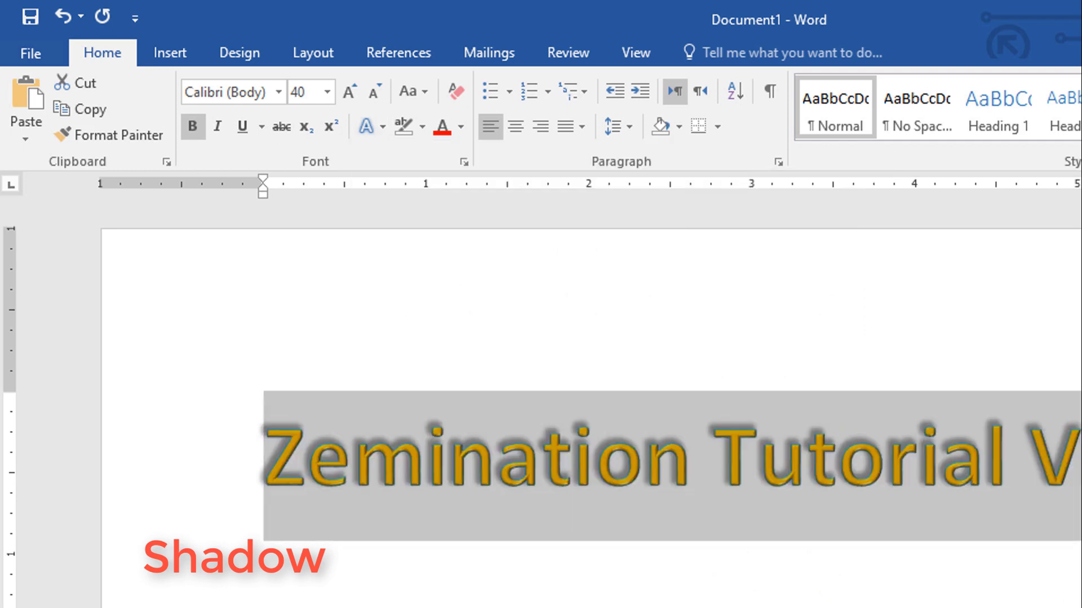
pyautogui.press('Right')
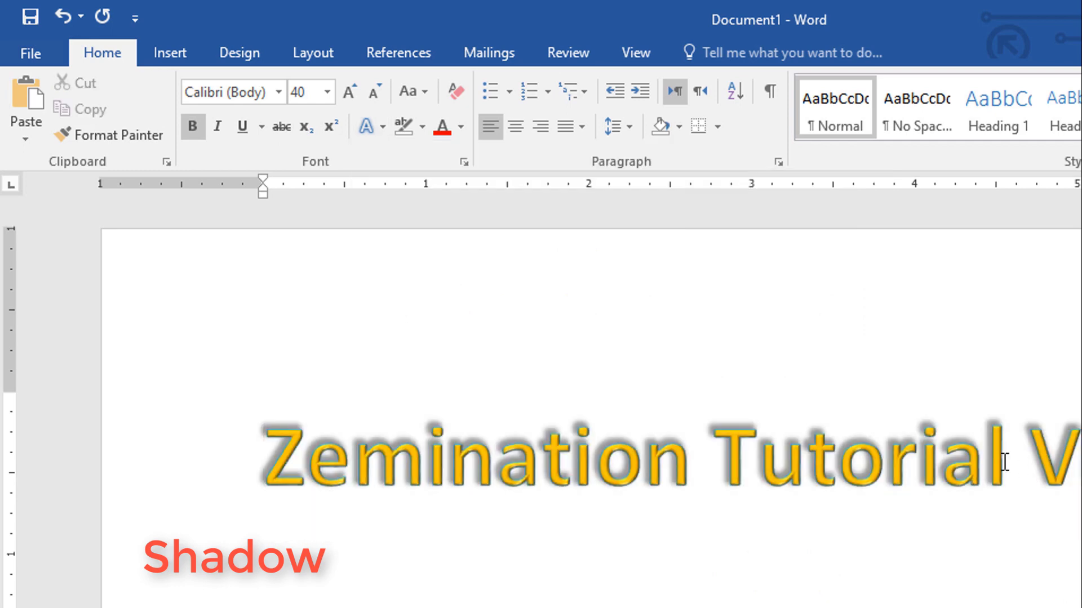
pyautogui.tripleClick(767, 466)
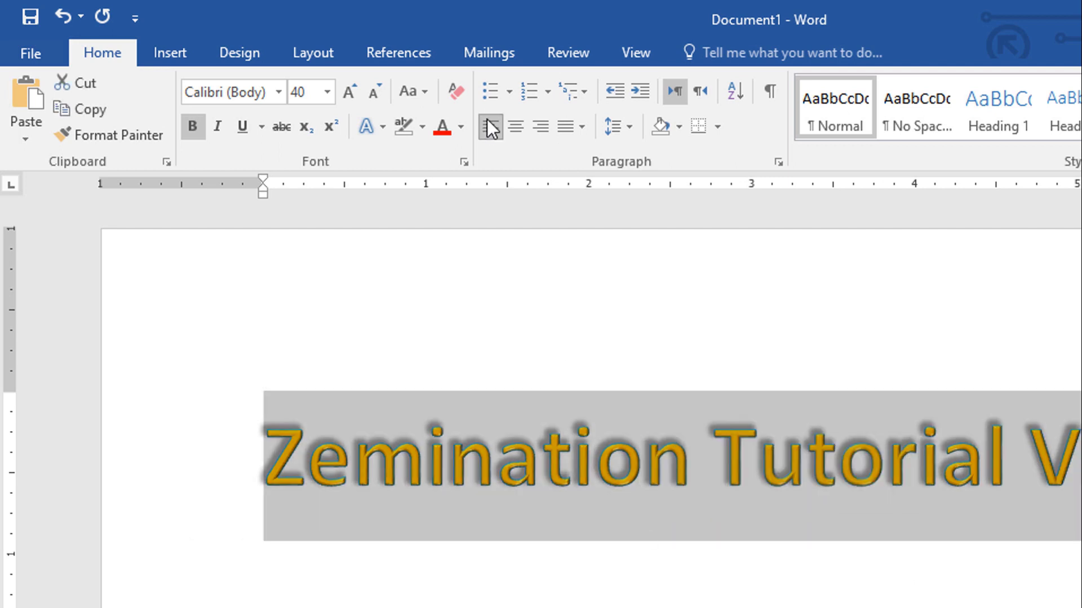
pyautogui.click(382, 127)
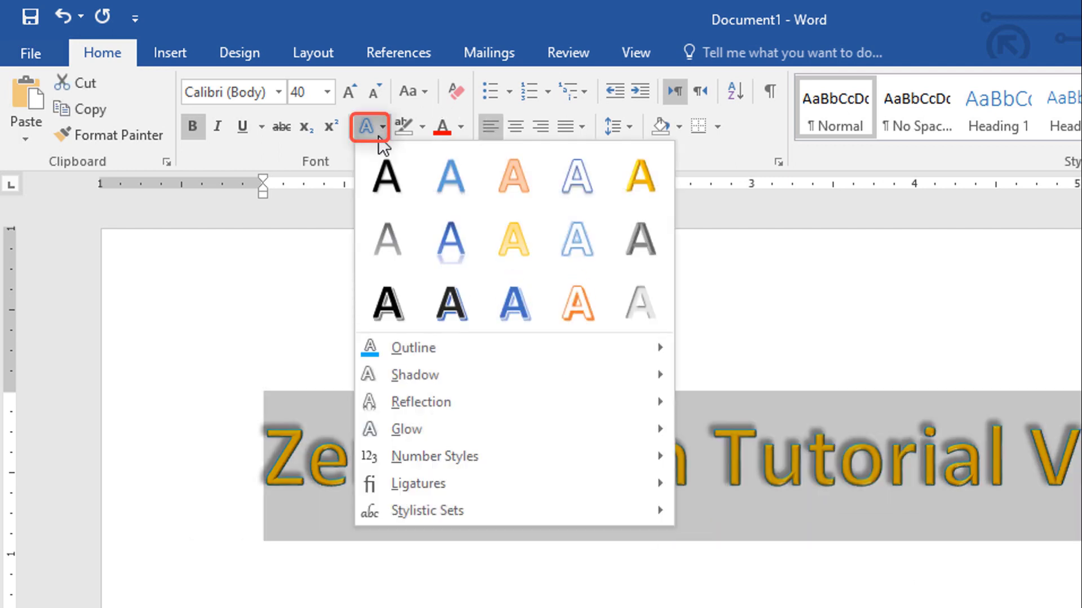
pyautogui.moveTo(406, 321)
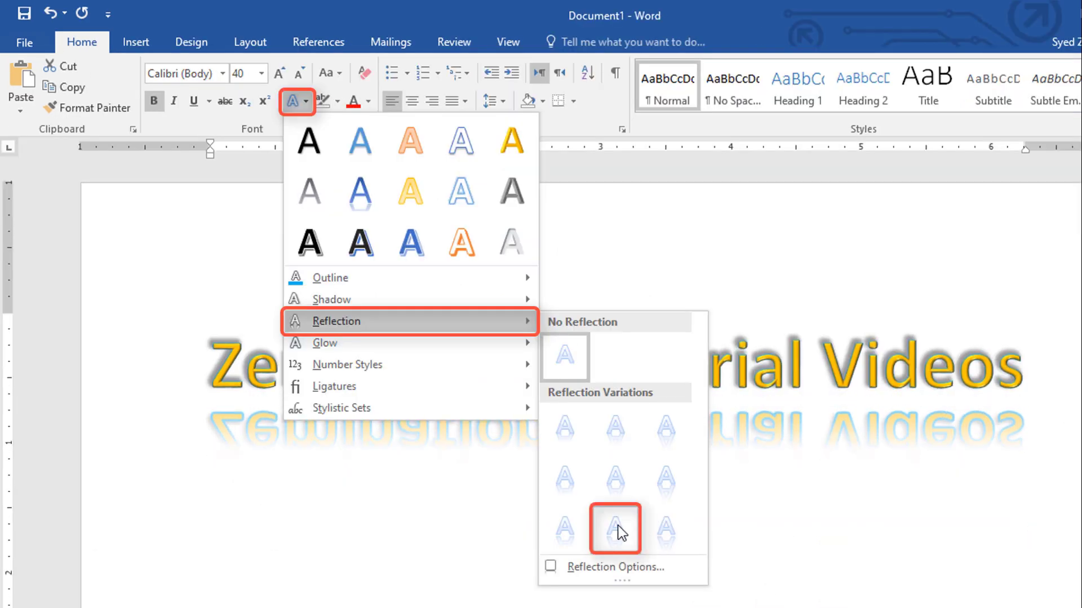
# Step: Add a mirrored reflection variation beneath the heading
pyautogui.click(656, 526)
pyautogui.click(839, 349)
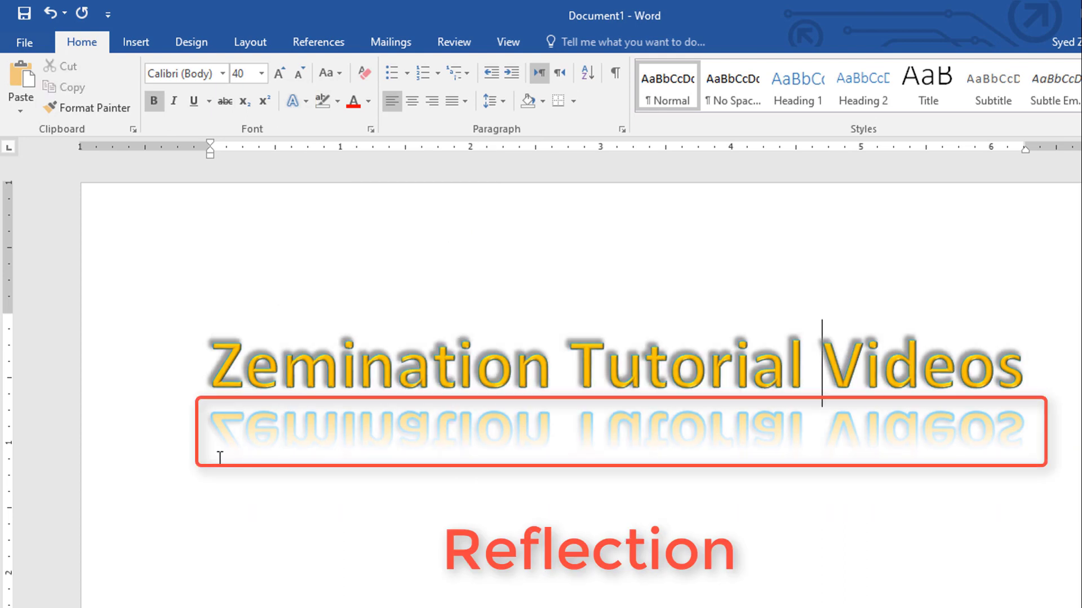
pyautogui.click(169, 445)
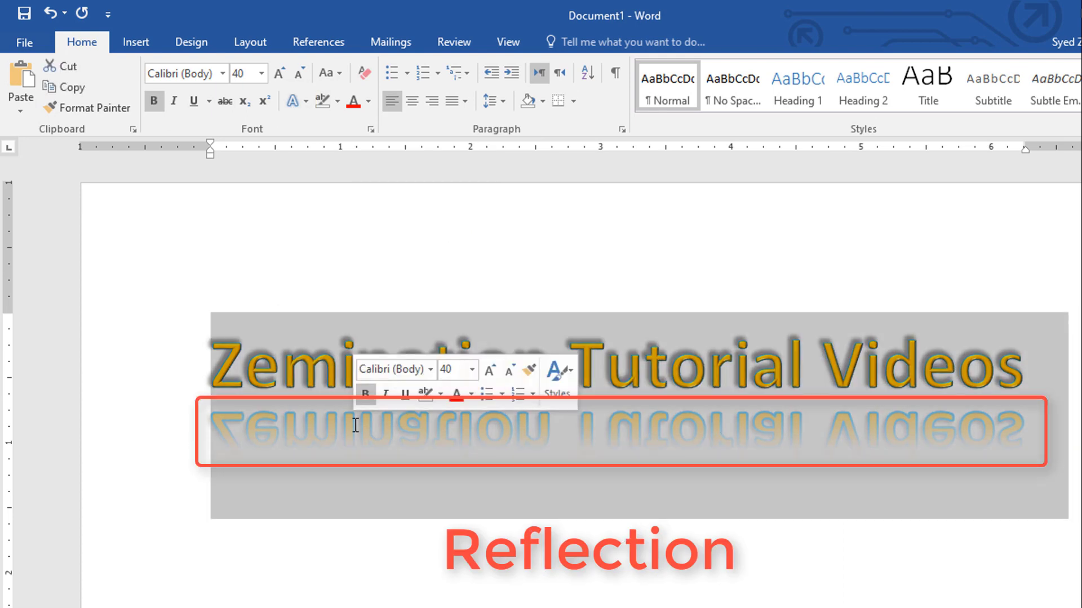
# Step: Surround the heading's letters with an orange glow variation
pyautogui.click(307, 107)
pyautogui.moveTo(411, 343)
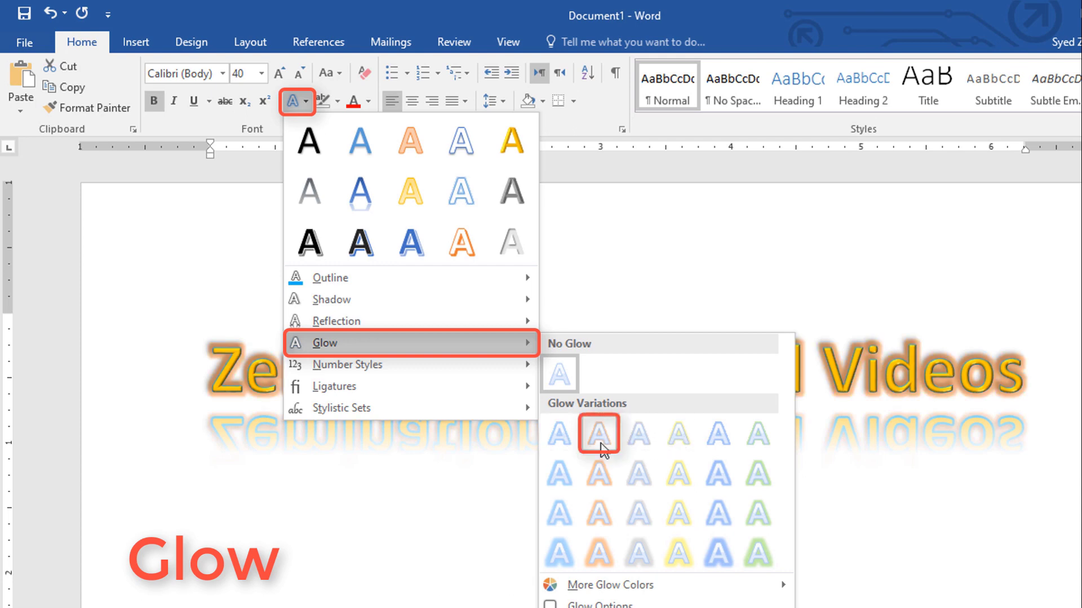
pyautogui.click(601, 442)
pyautogui.click(790, 323)
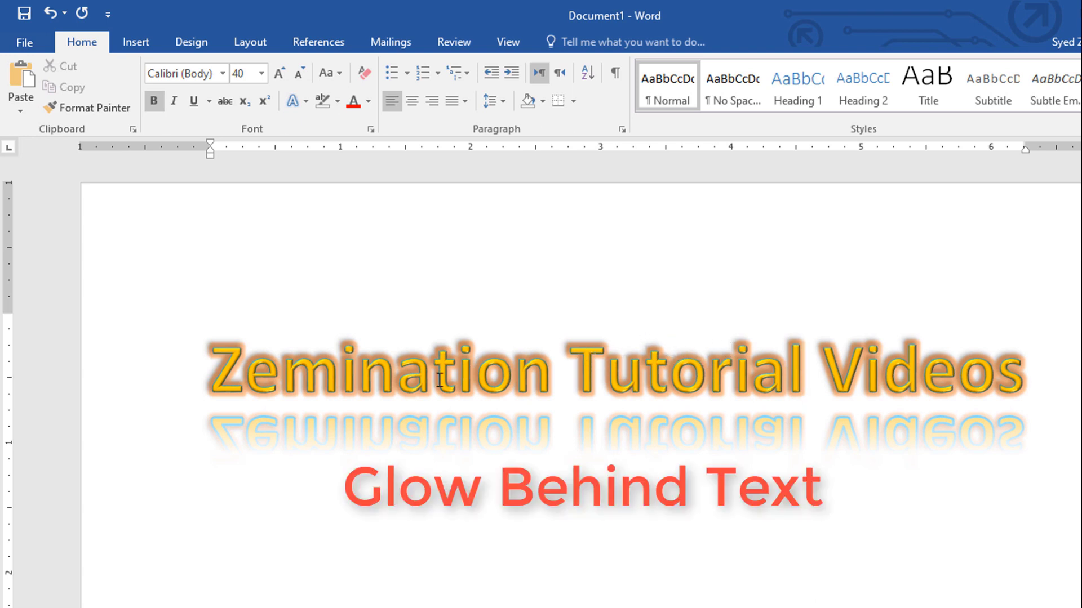
pyautogui.moveTo(1024, 360); pyautogui.dragTo(411, 364)
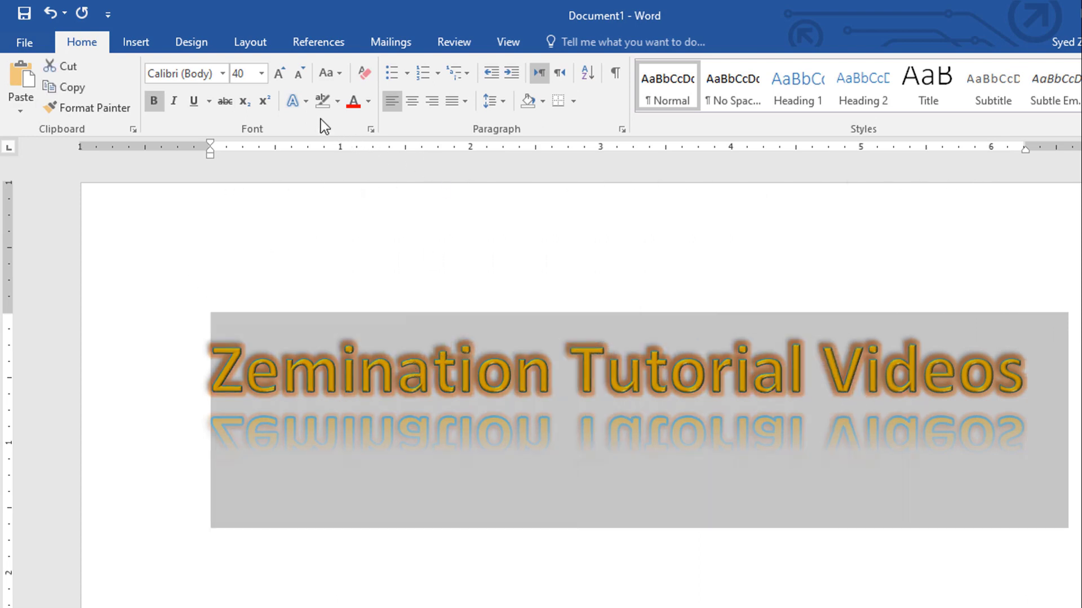
pyautogui.click(305, 102)
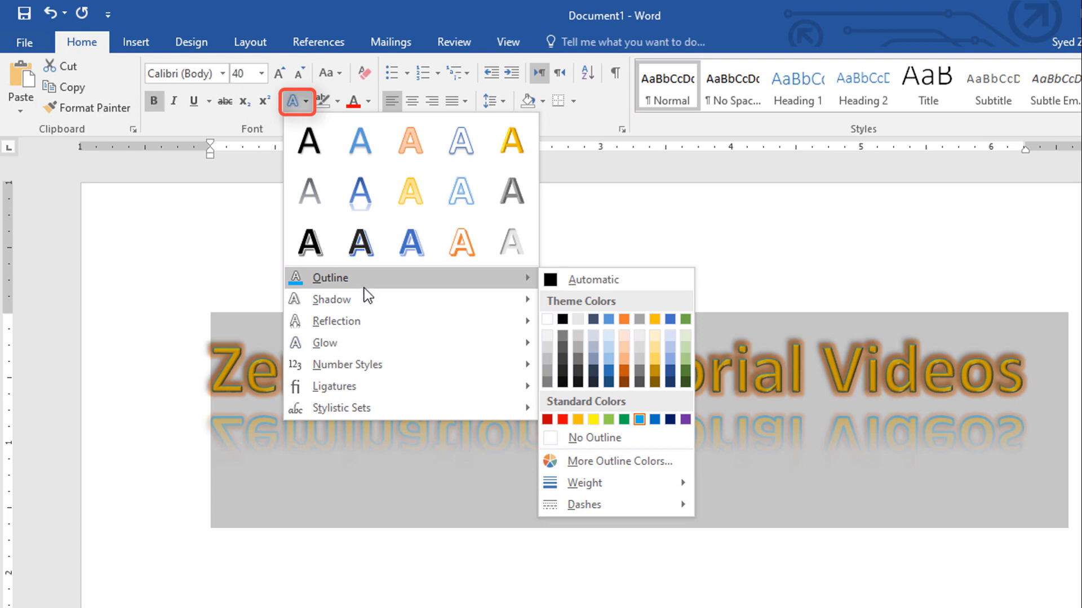
pyautogui.moveTo(410, 300)
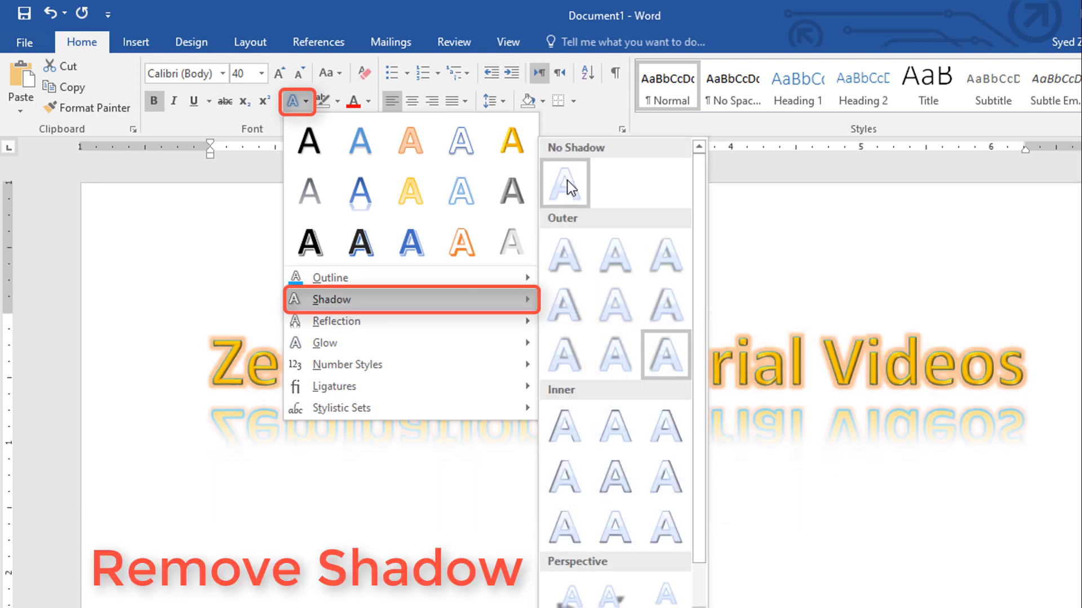
# Step: Set No Shadow, No Reflection and No Glow on the heading
pyautogui.click(563, 195)
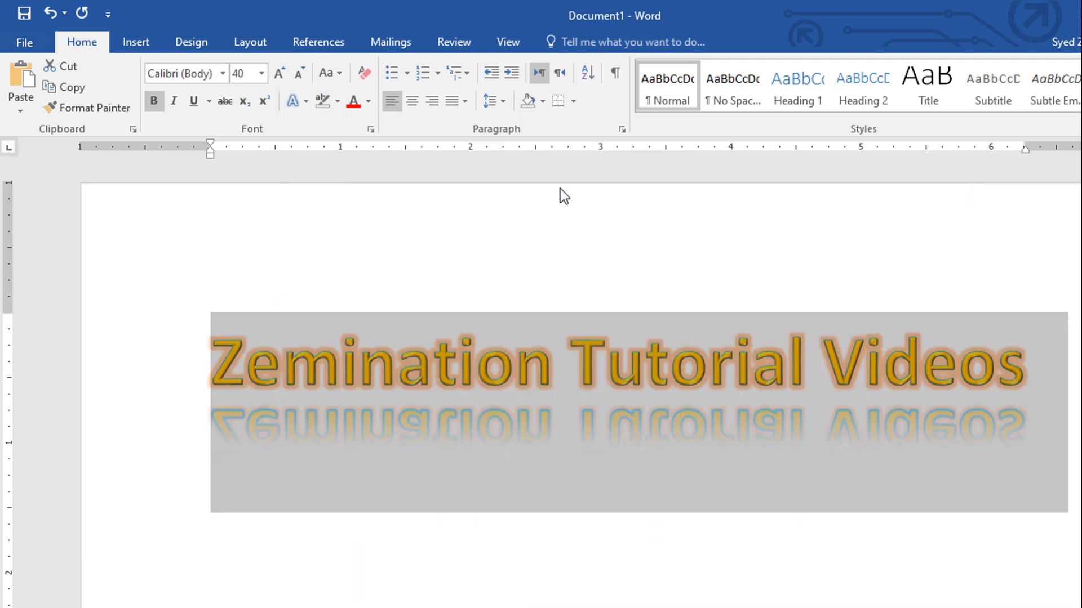
pyautogui.click(303, 103)
pyautogui.moveTo(336, 321)
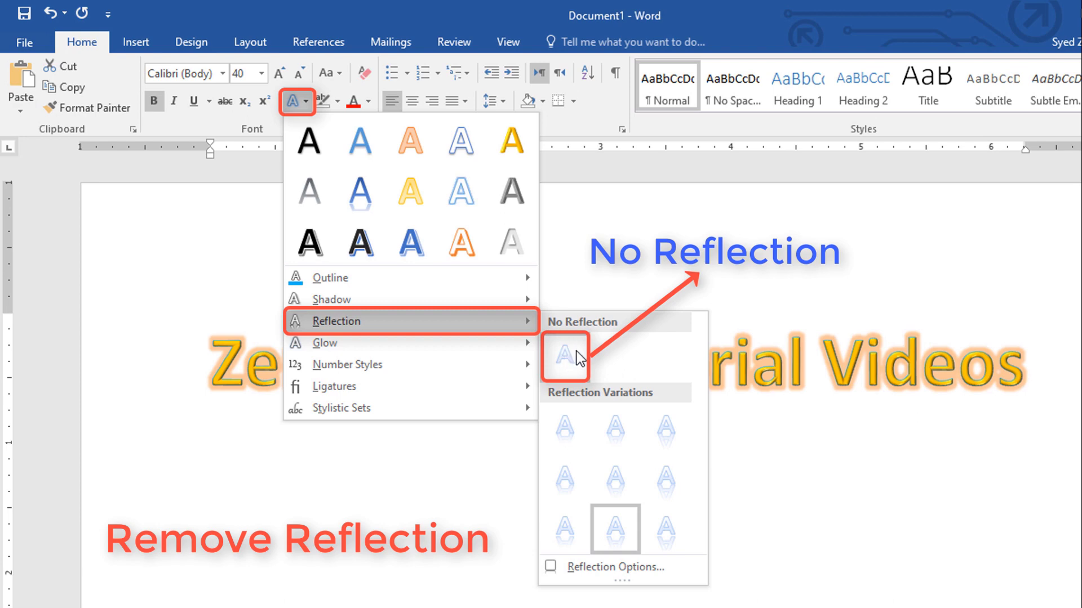
pyautogui.click(567, 358)
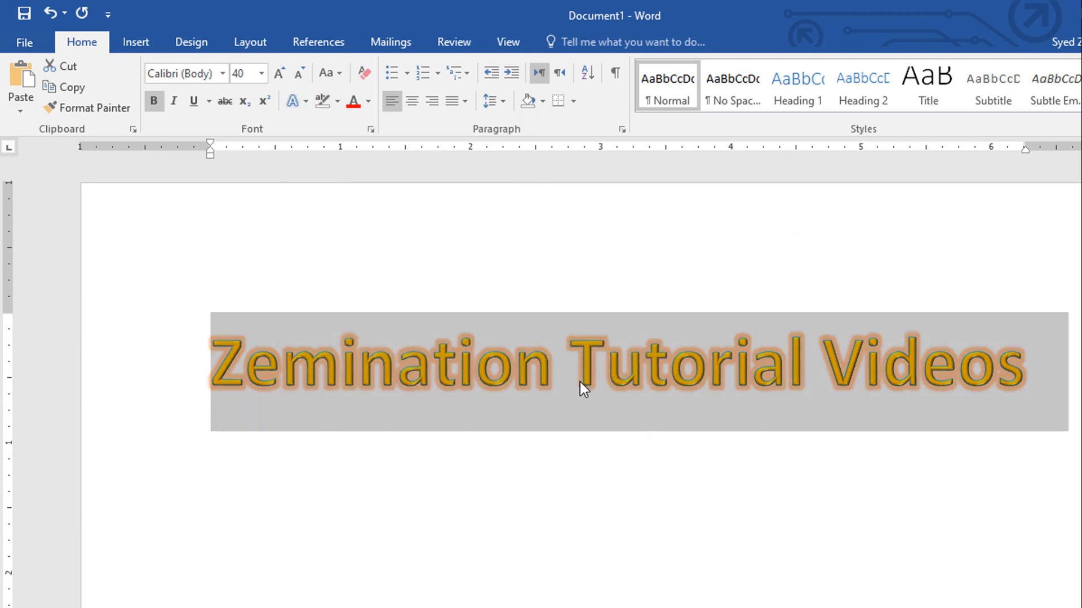
pyautogui.click(304, 103)
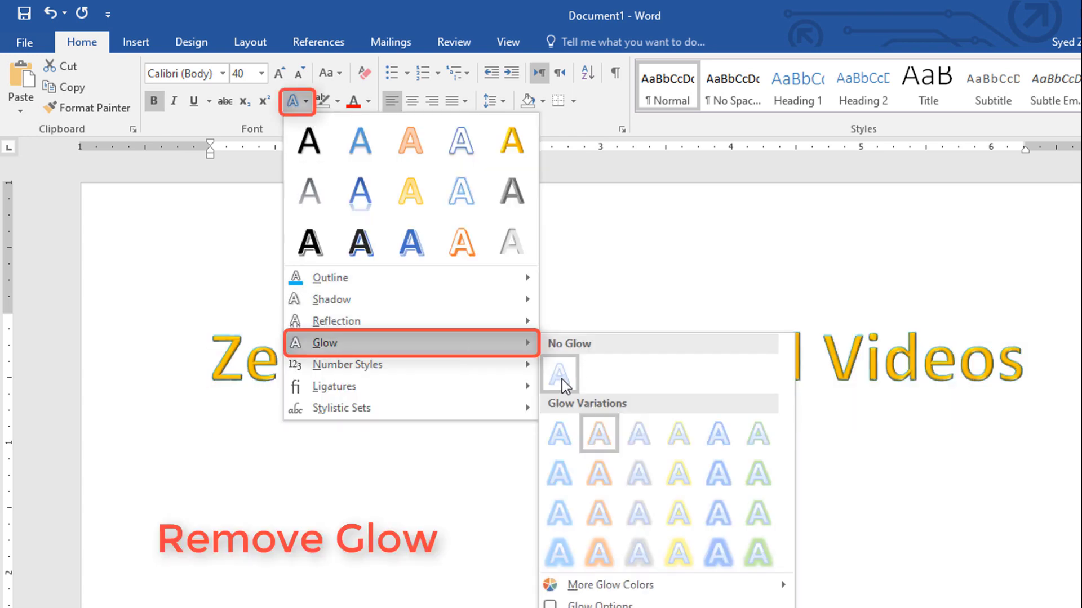
pyautogui.click(559, 376)
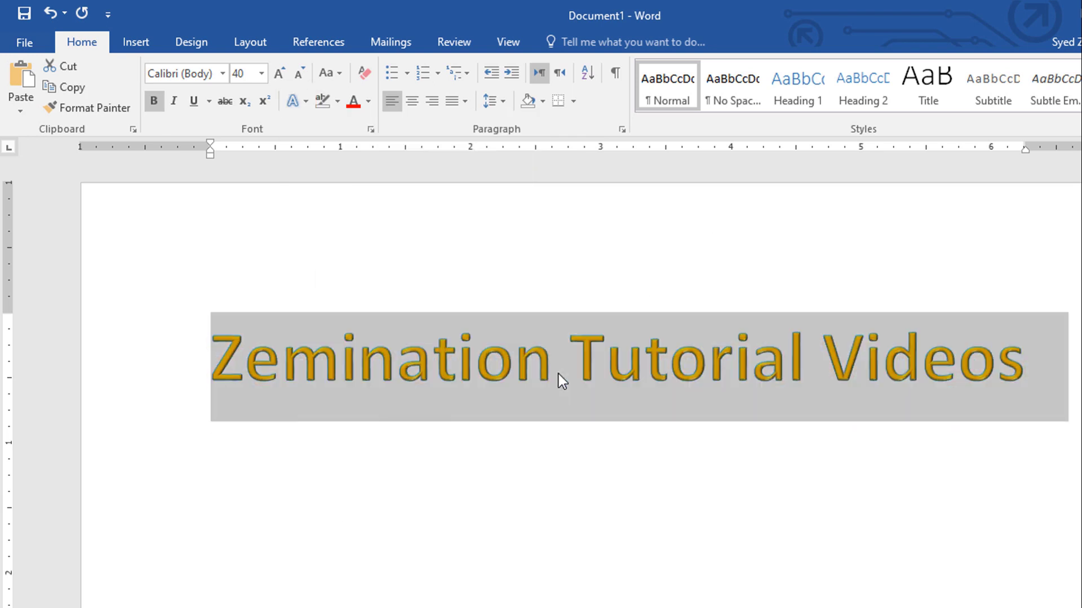